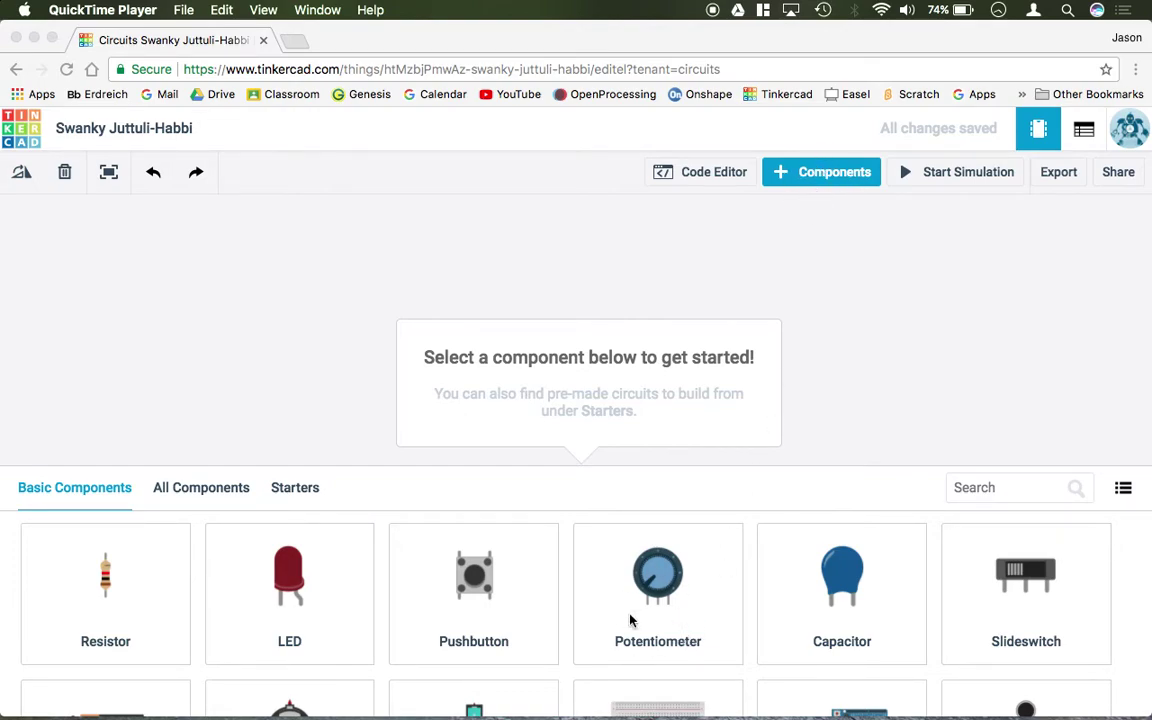
Step: Enlarge the component library and look through its basic components, starter circuits and full component list
left_click(632, 506)
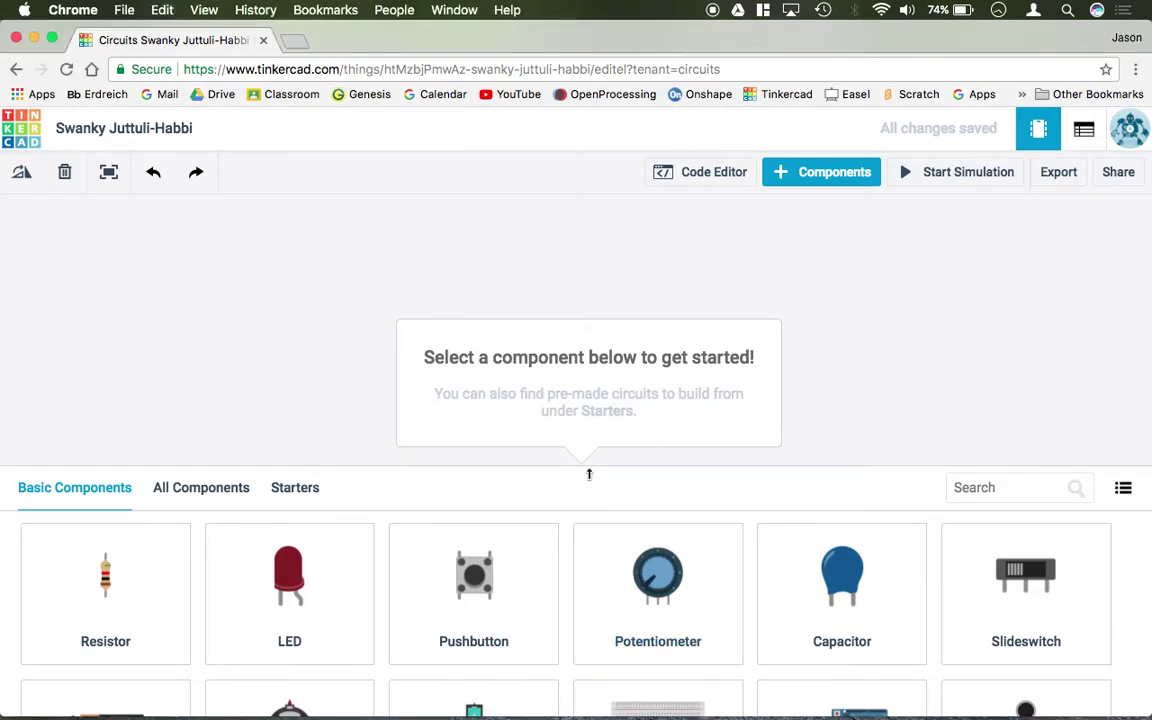
left_click_drag(589, 465, 593, 367)
scroll(553, 496, "down", 5)
scroll(553, 496, "up", 5)
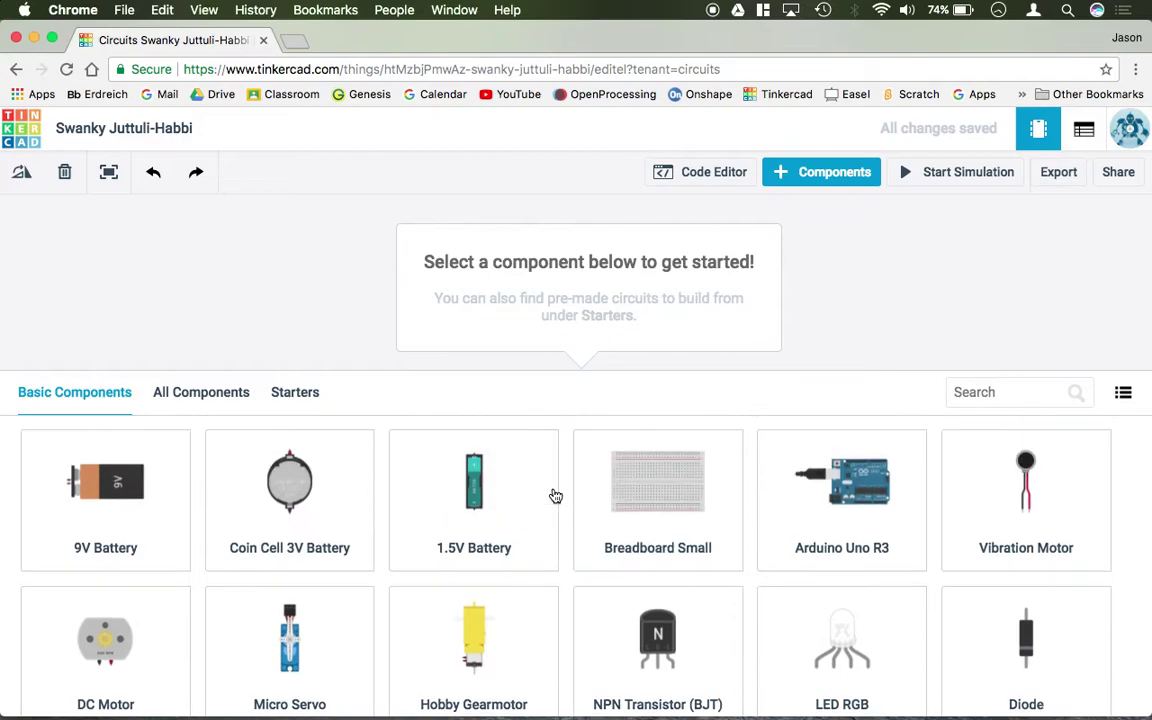
left_click(189, 404)
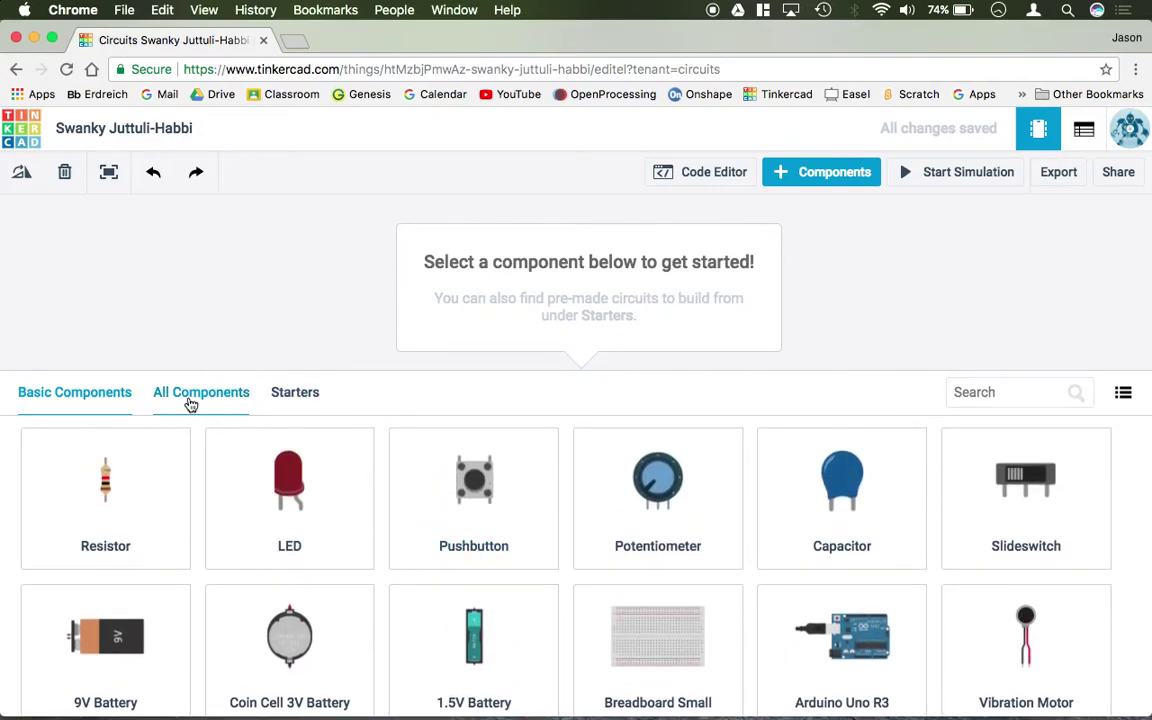
left_click(281, 393)
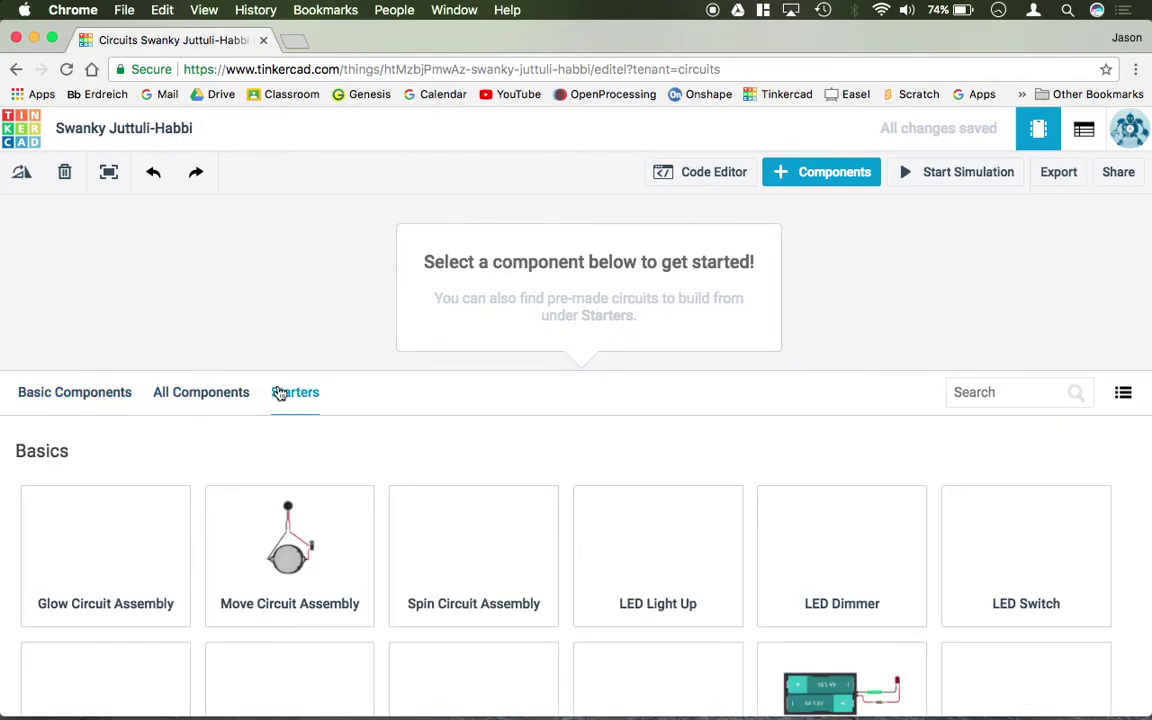
scroll(378, 491, "down", 2)
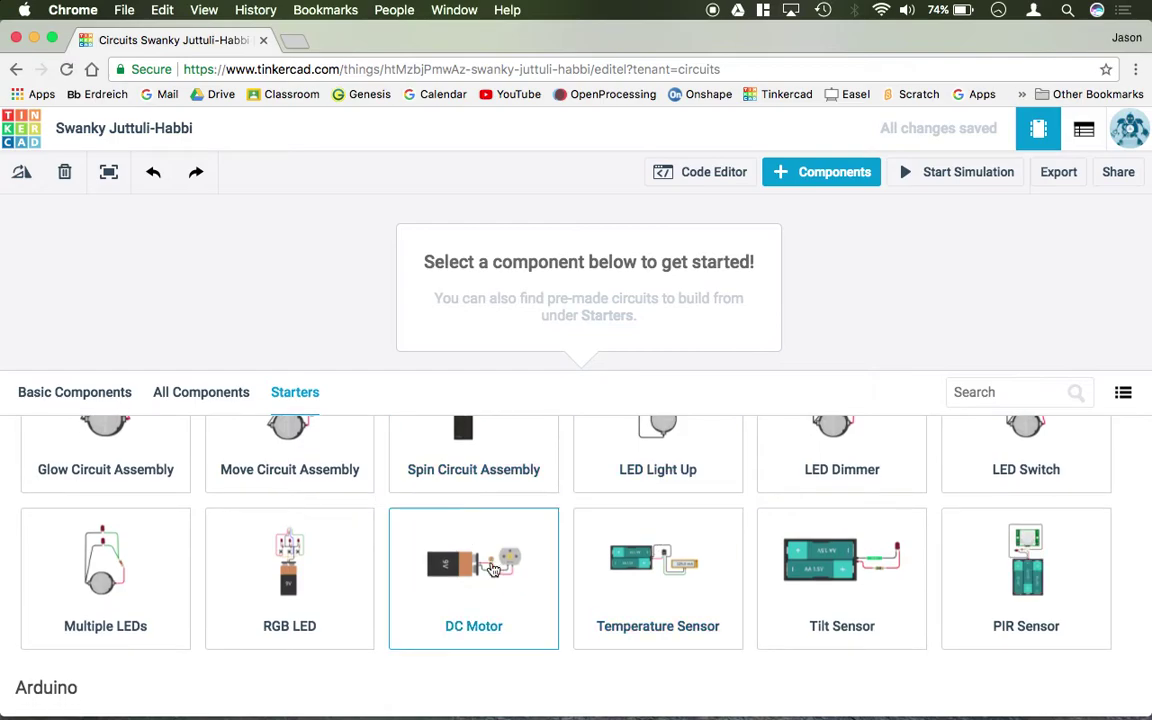
left_click(188, 400)
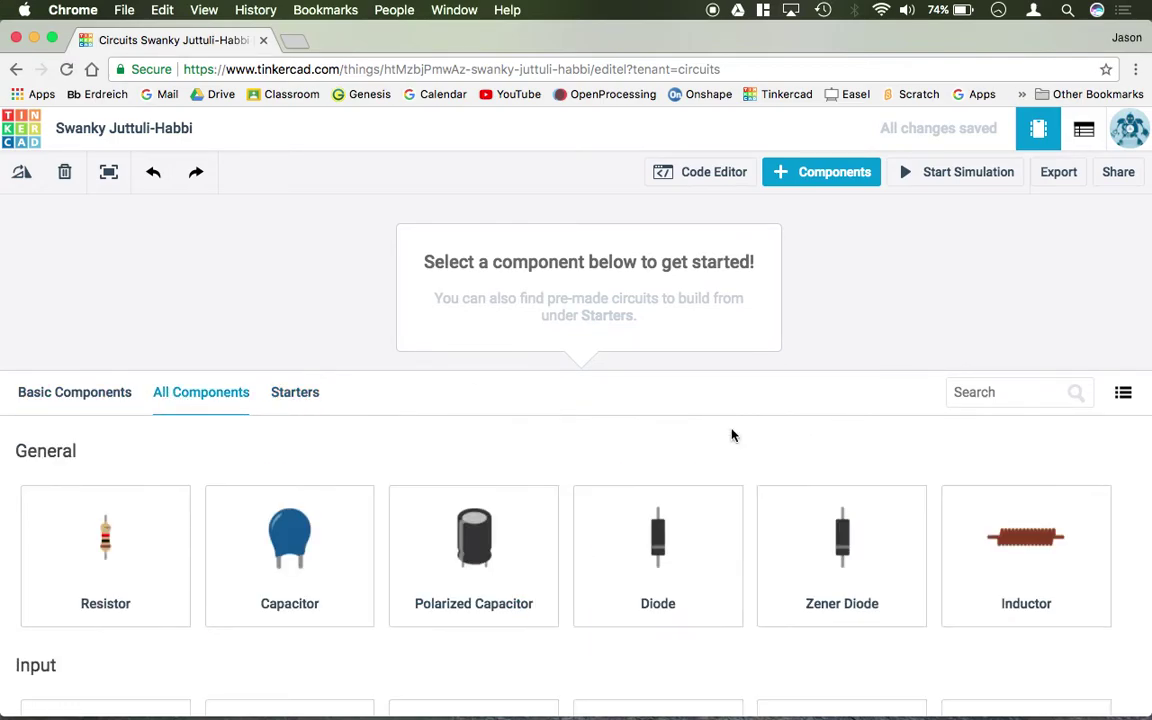
Step: Search the full component list for "uno" and clear the search
left_click(1016, 394)
type("uno")
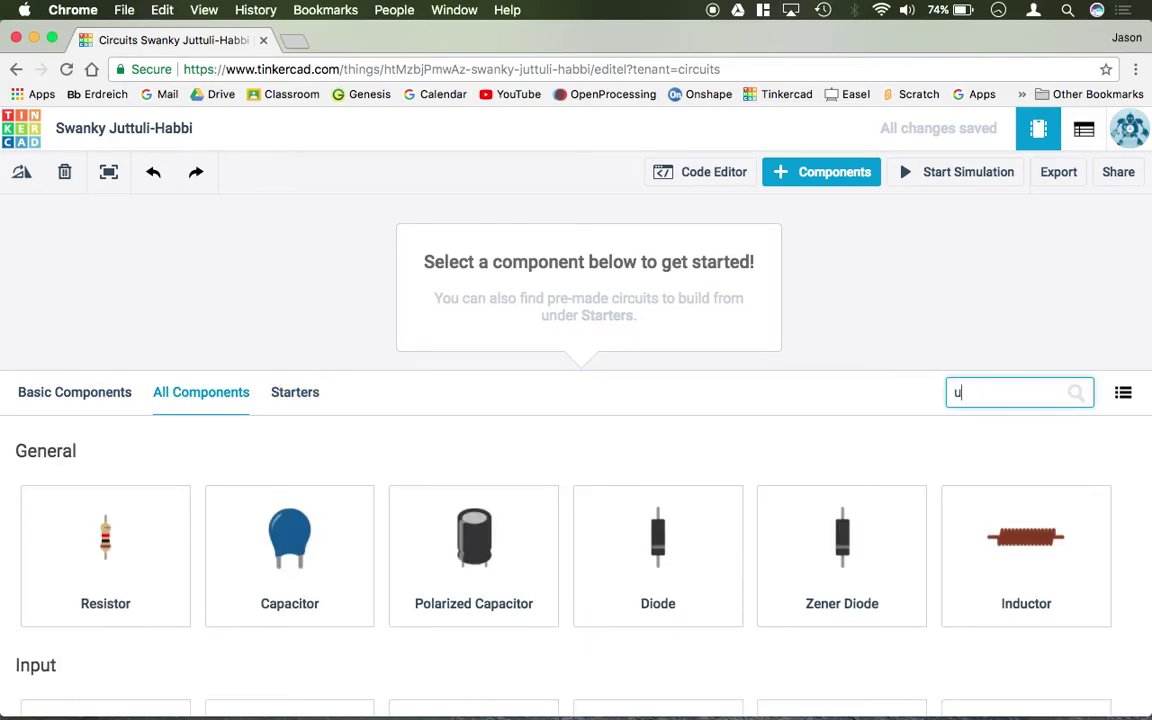
key("BackSpace")
key("BackSpace")
key("BackSpace")
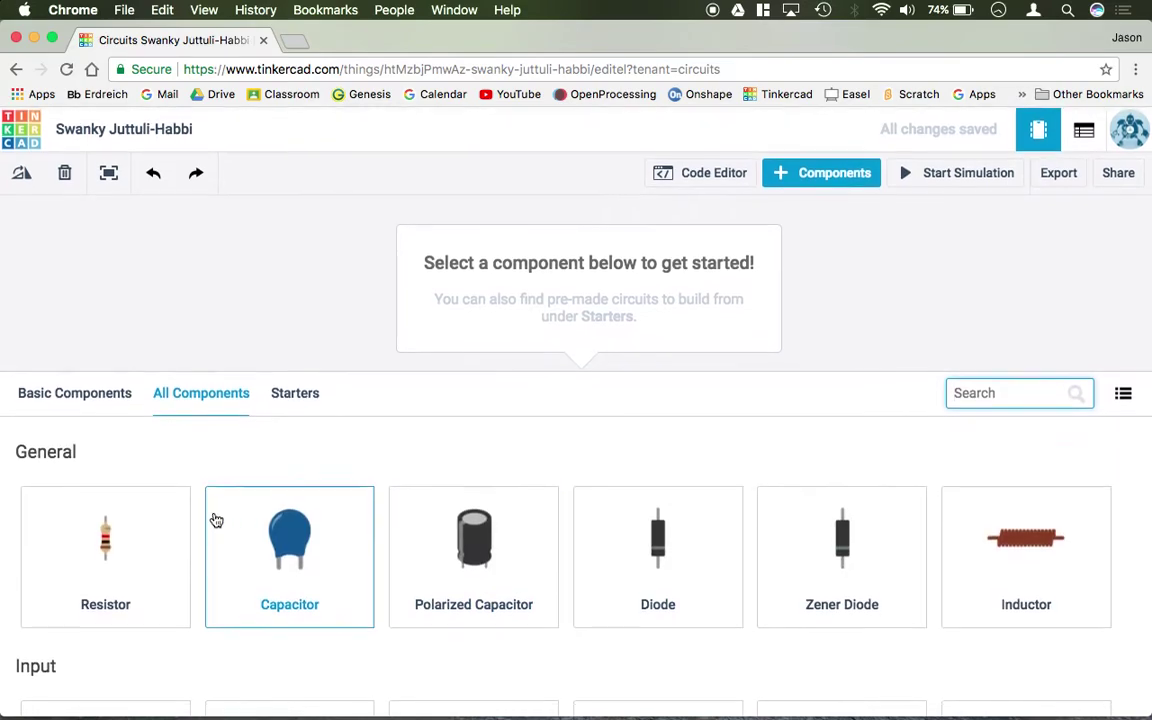
Step: Place a resistor and a polarized capacitor side by side on the empty canvas
left_click(107, 543)
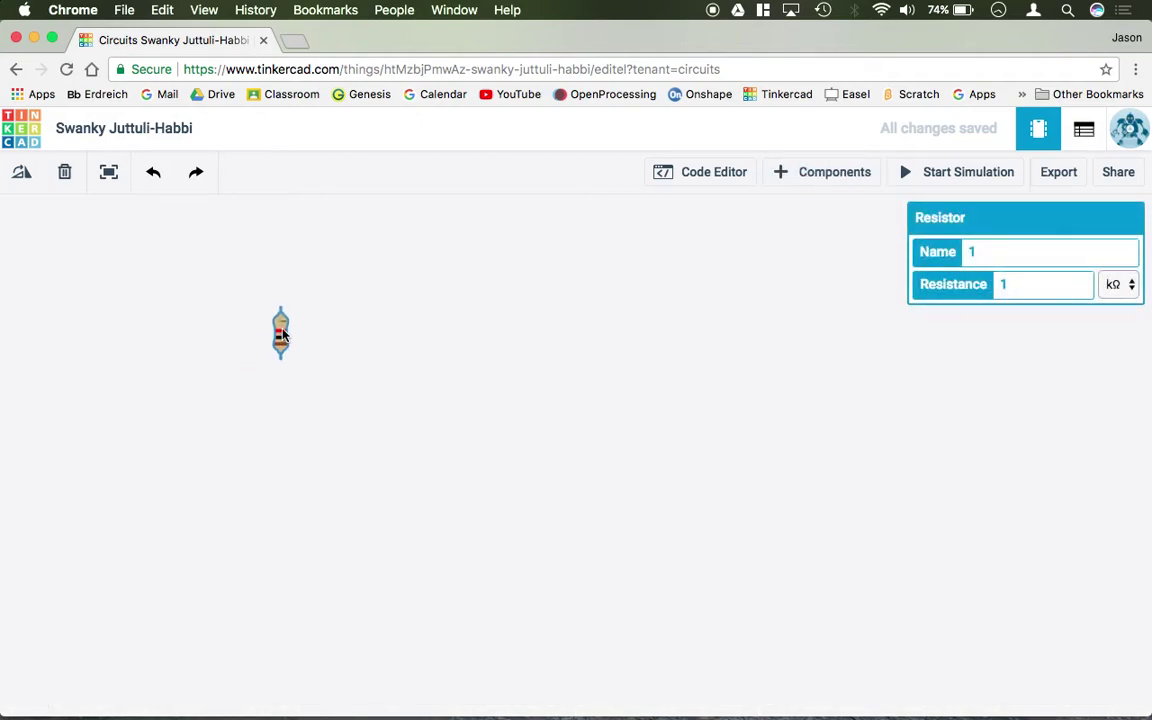
left_click(297, 306)
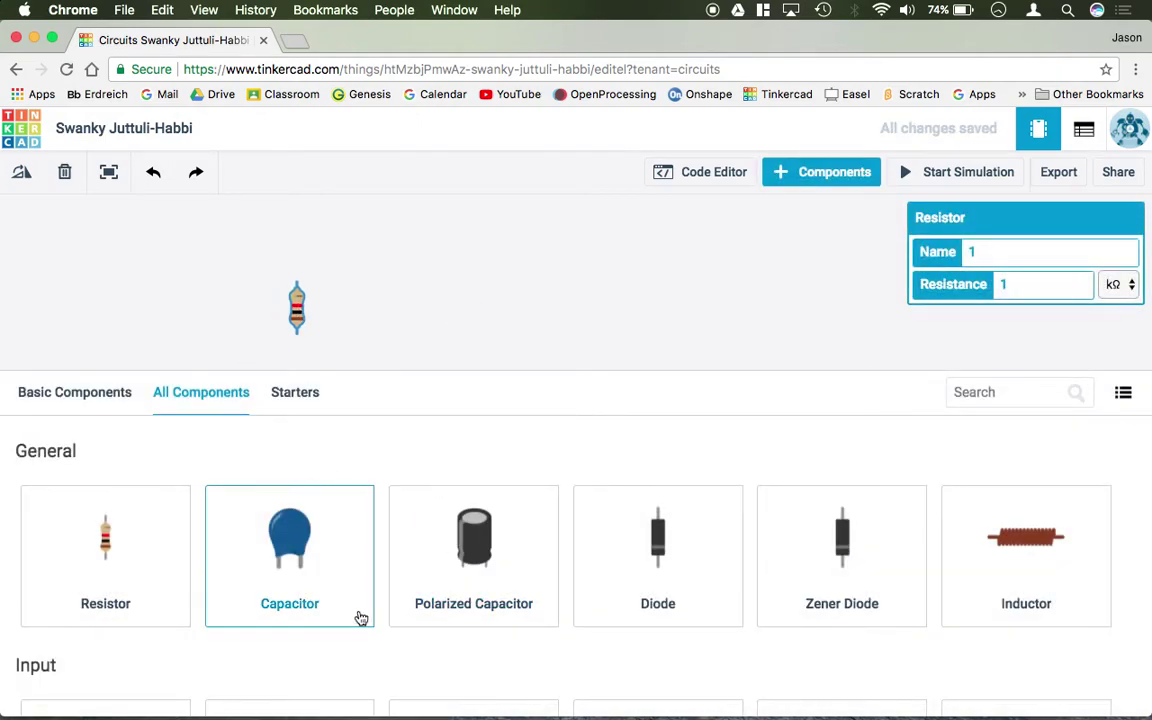
left_click(464, 558)
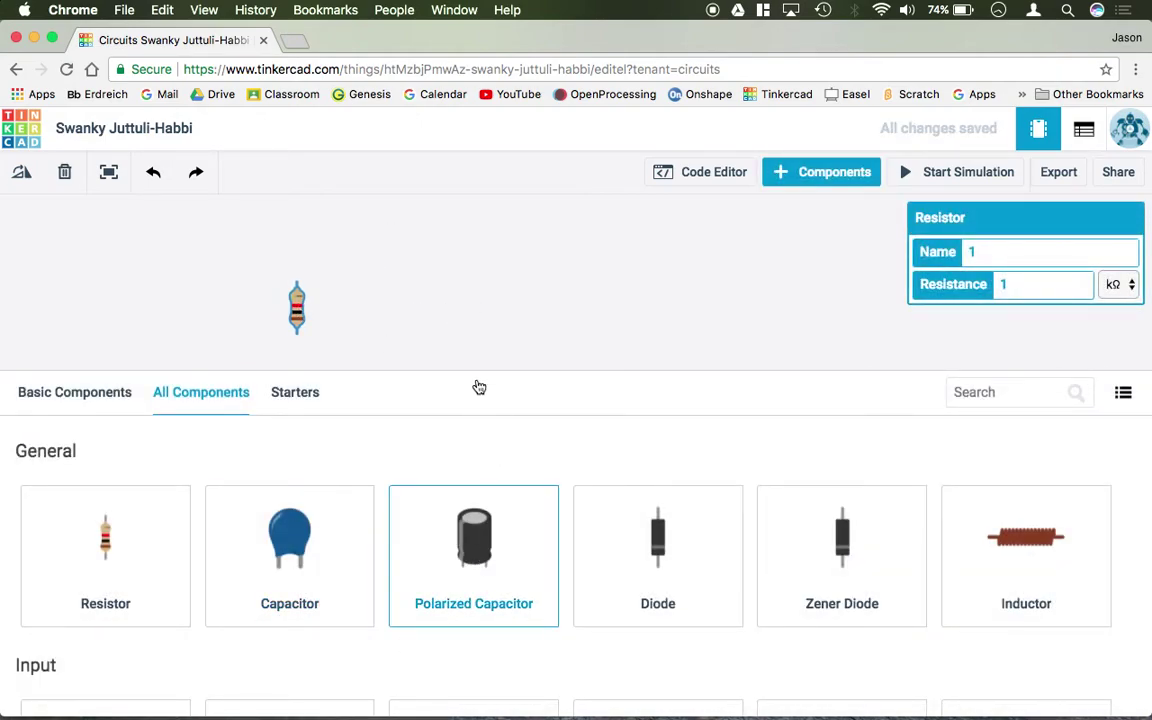
left_click(415, 300)
Step: Add a diode beyond the polarized capacitor and a potentiometer on the far side of the resistor
left_click(652, 558)
left_click(574, 333)
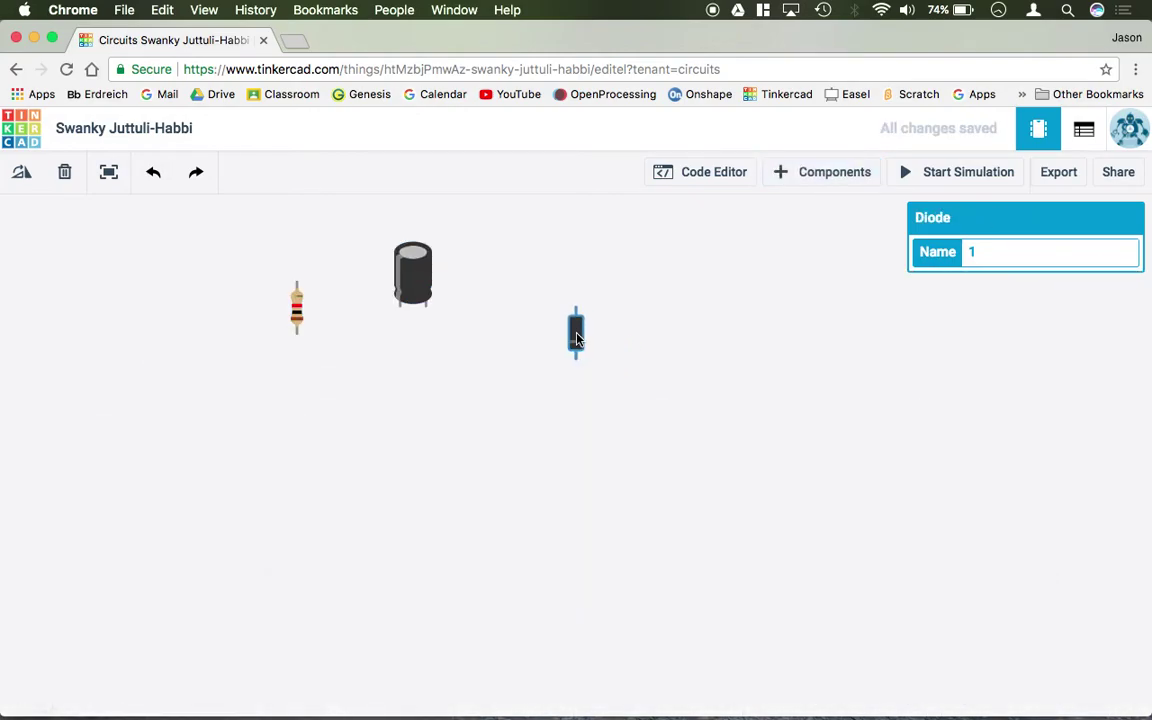
scroll(476, 450, "down", 5)
left_click(287, 474)
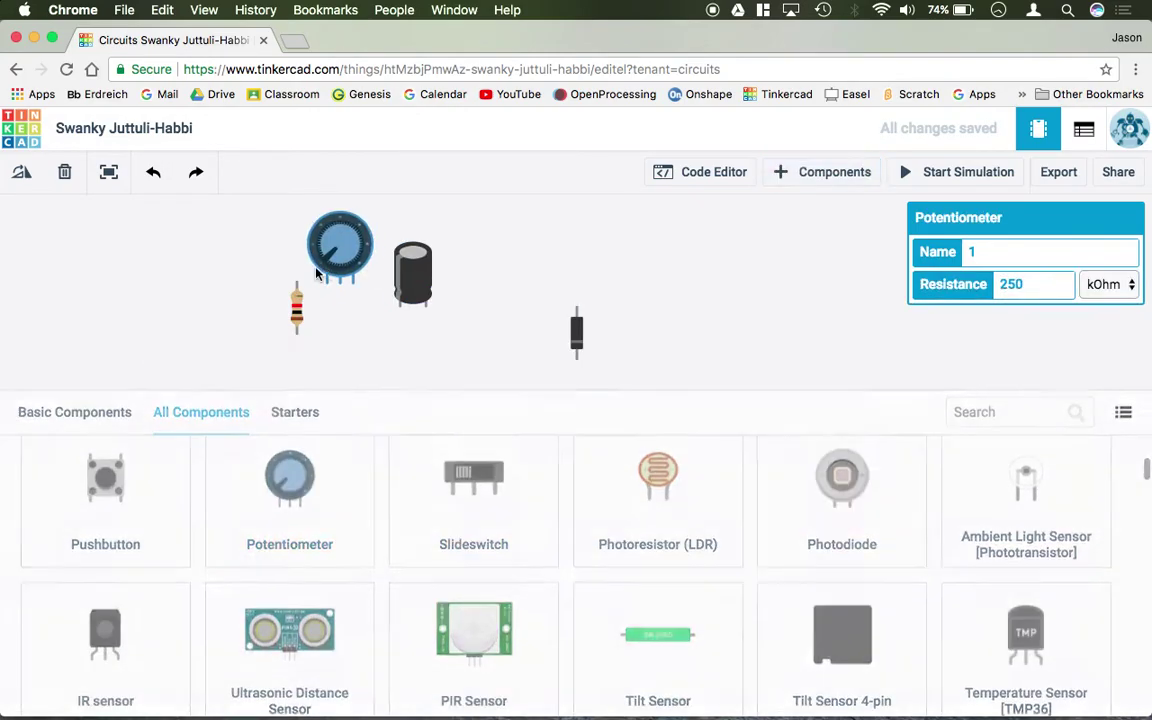
left_click(215, 268)
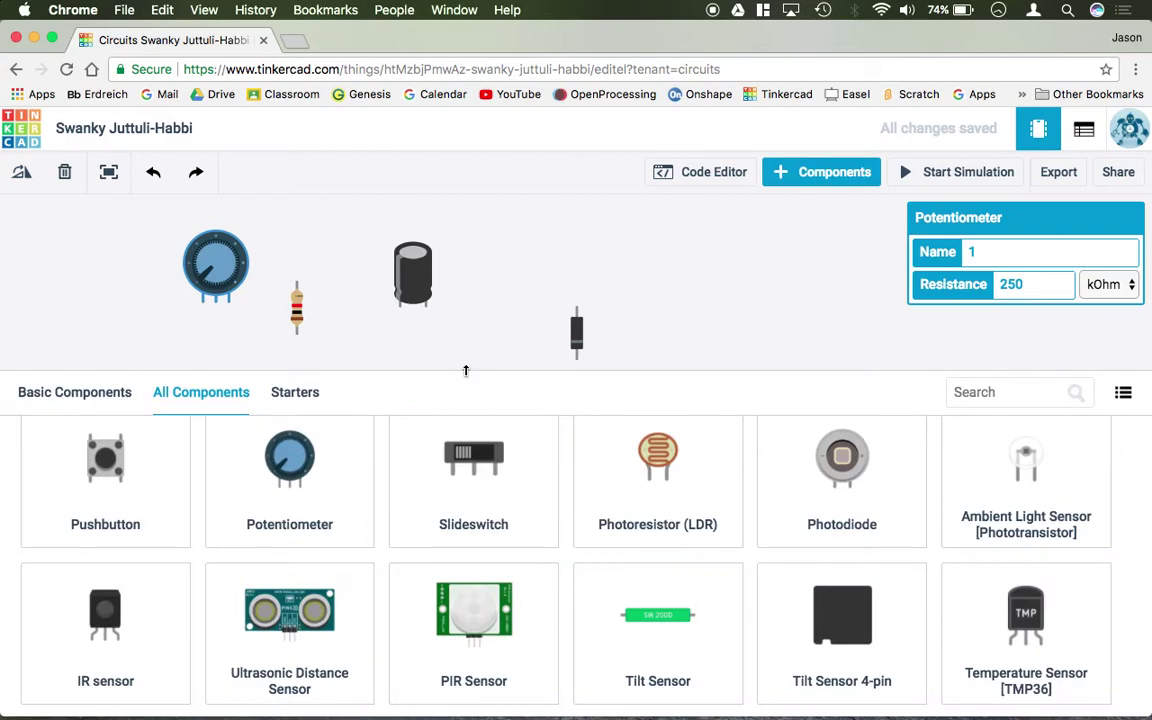
Step: Hide the component library and move the diode, polarized capacitor and resistor further down the canvas
left_click(835, 174)
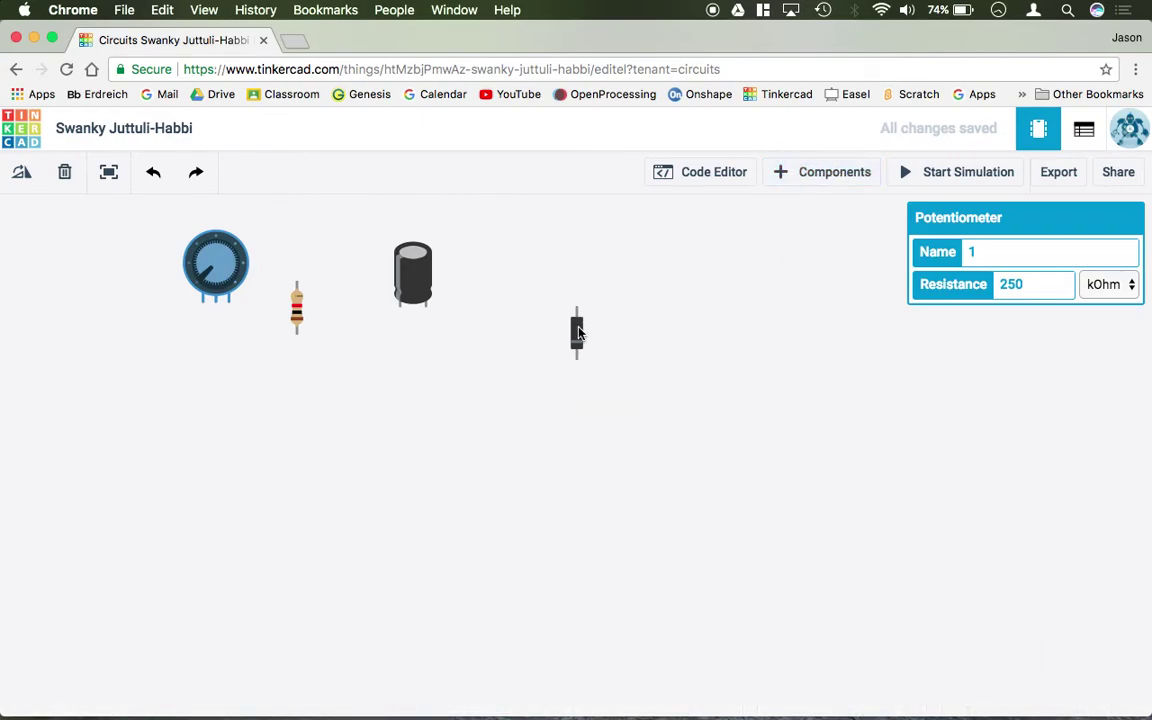
left_click_drag(576, 333, 576, 437)
left_click_drag(413, 275, 422, 404)
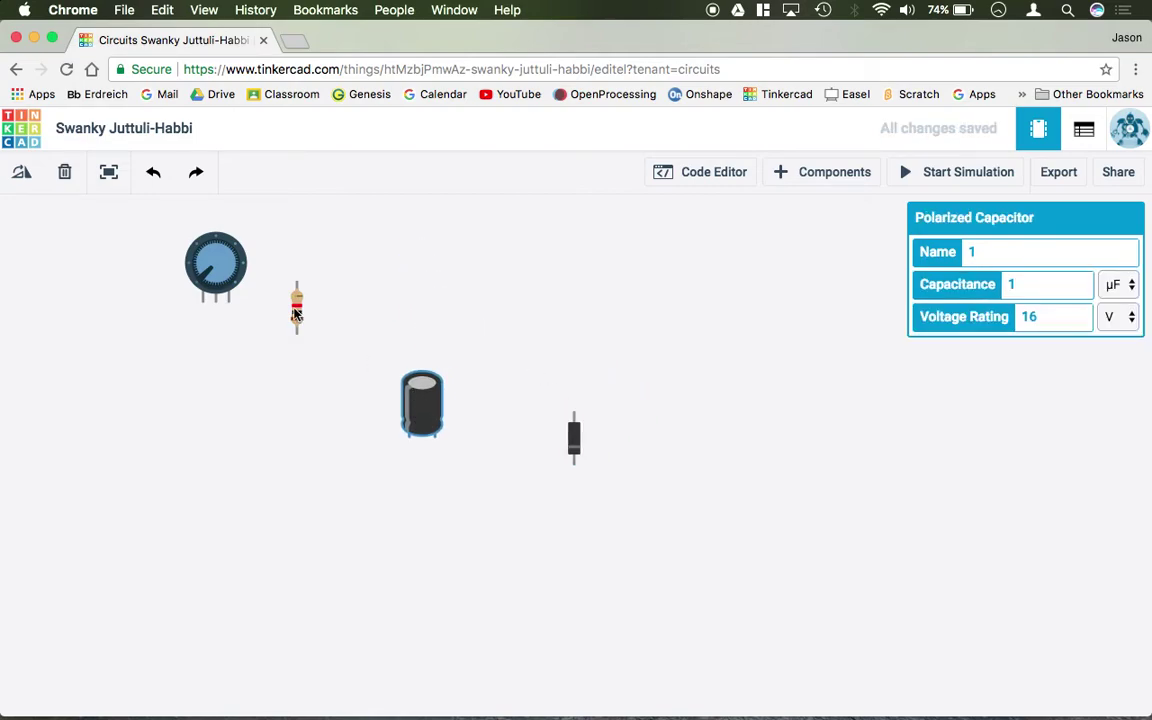
left_click_drag(296, 314, 307, 399)
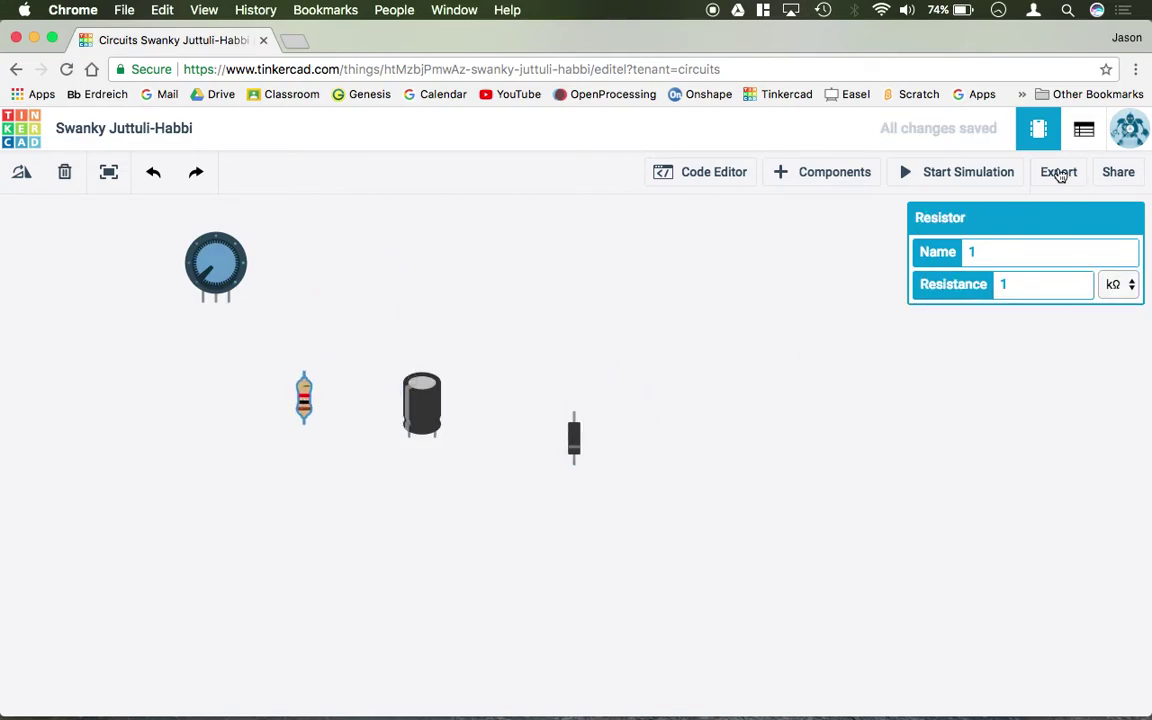
Step: Name the resistor "Resistor 1" and set its resistance to 100 kΩ
left_click(985, 251)
type("Resistor")
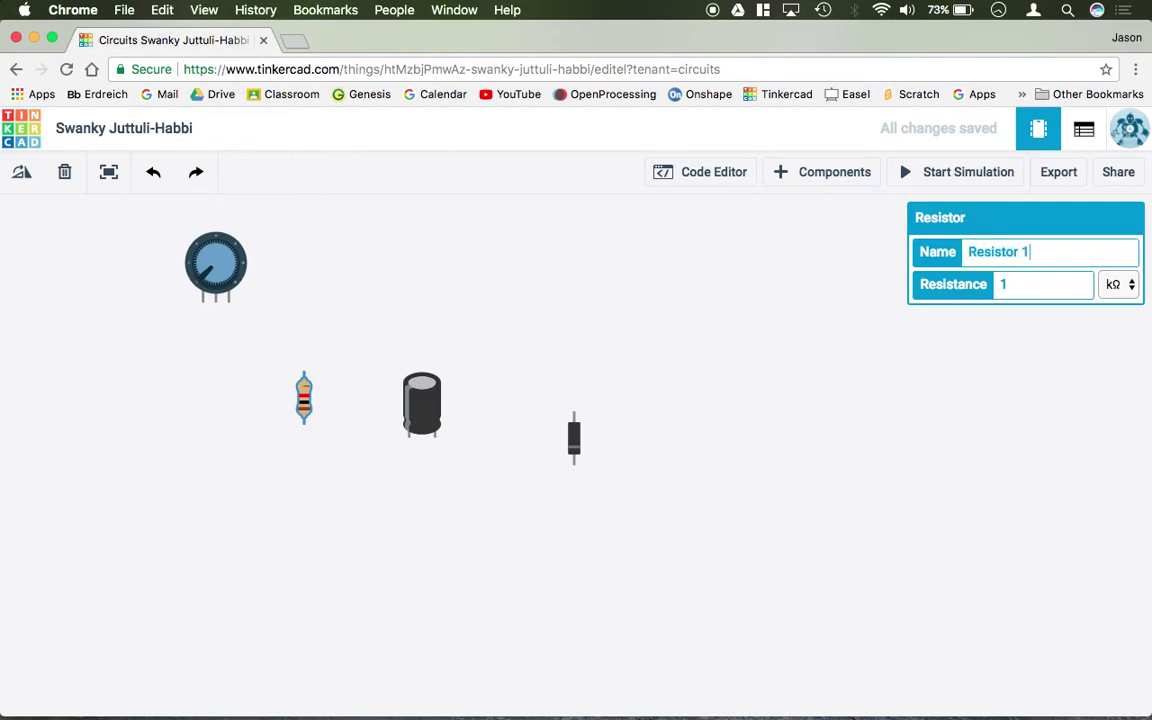
left_click(1005, 287)
type("100")
left_click(589, 440)
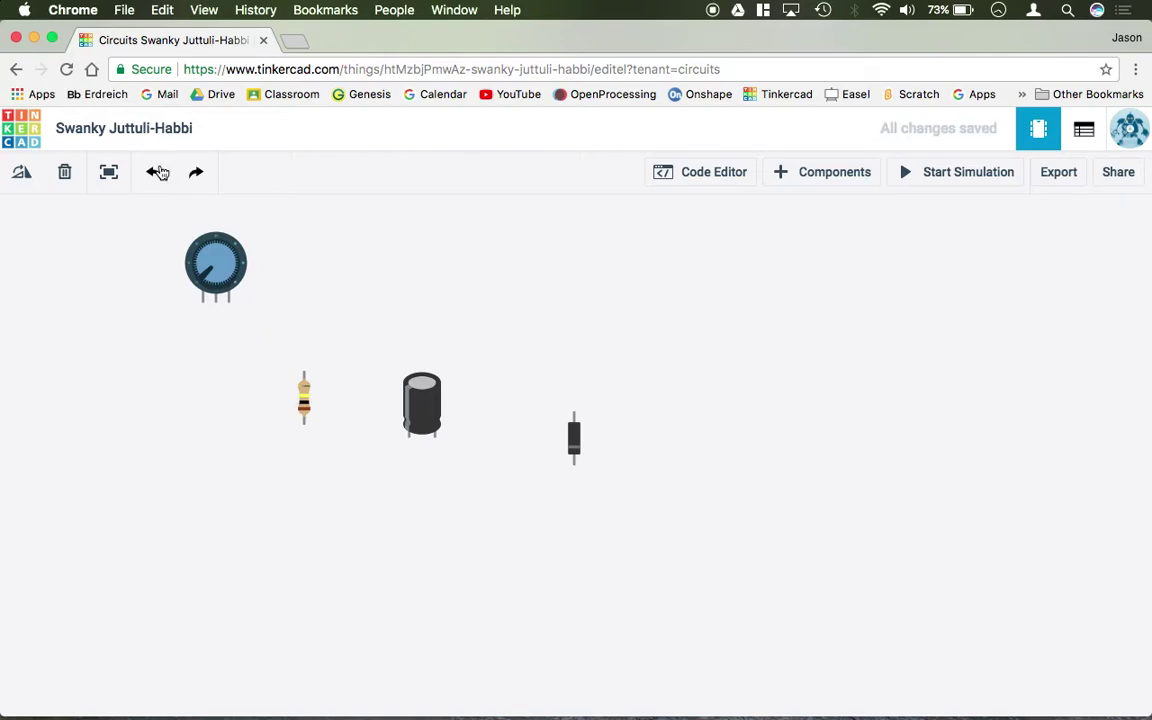
Step: Undo the three component moves and the placement of the potentiometer and diode
left_click(154, 178)
left_click(154, 178)
left_click(154, 178)
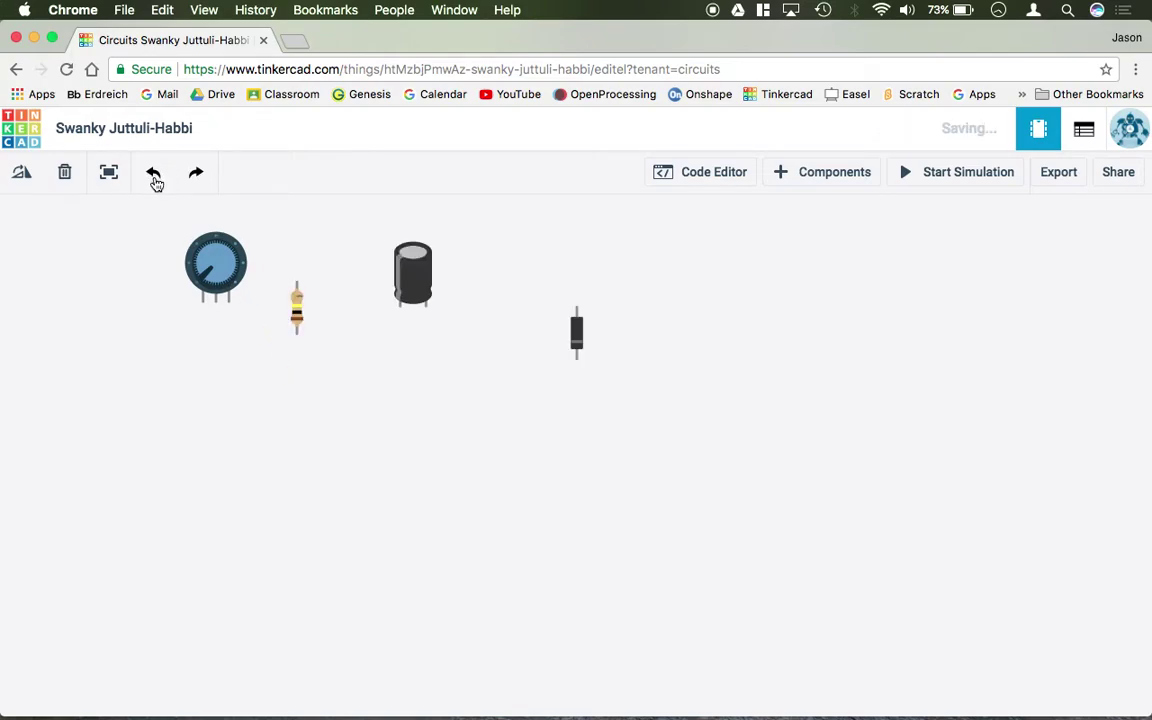
left_click(154, 178)
left_click(154, 178)
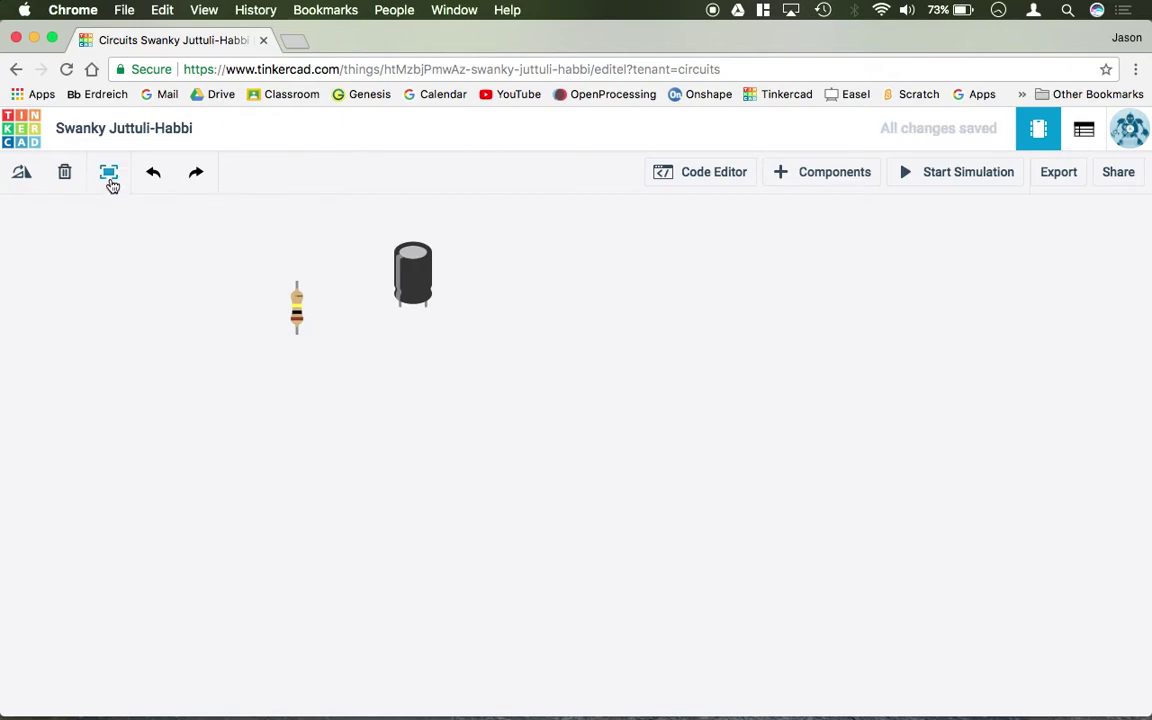
Step: Inspect the resistor and polarized capacitor at different zoom levels and fit them to the view
scroll(199, 286, "down", 2)
scroll(199, 286, "down", 3)
scroll(199, 286, "up", 5)
scroll(199, 286, "down", 6)
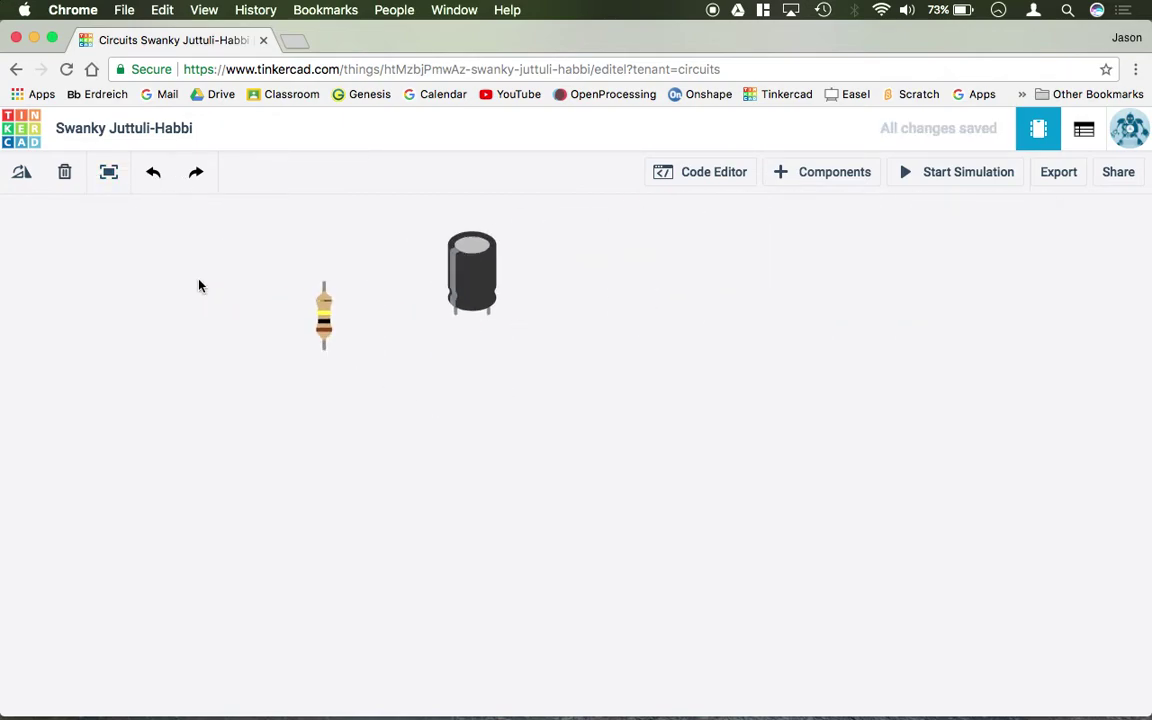
left_click(109, 175)
scroll(349, 314, "down", 4)
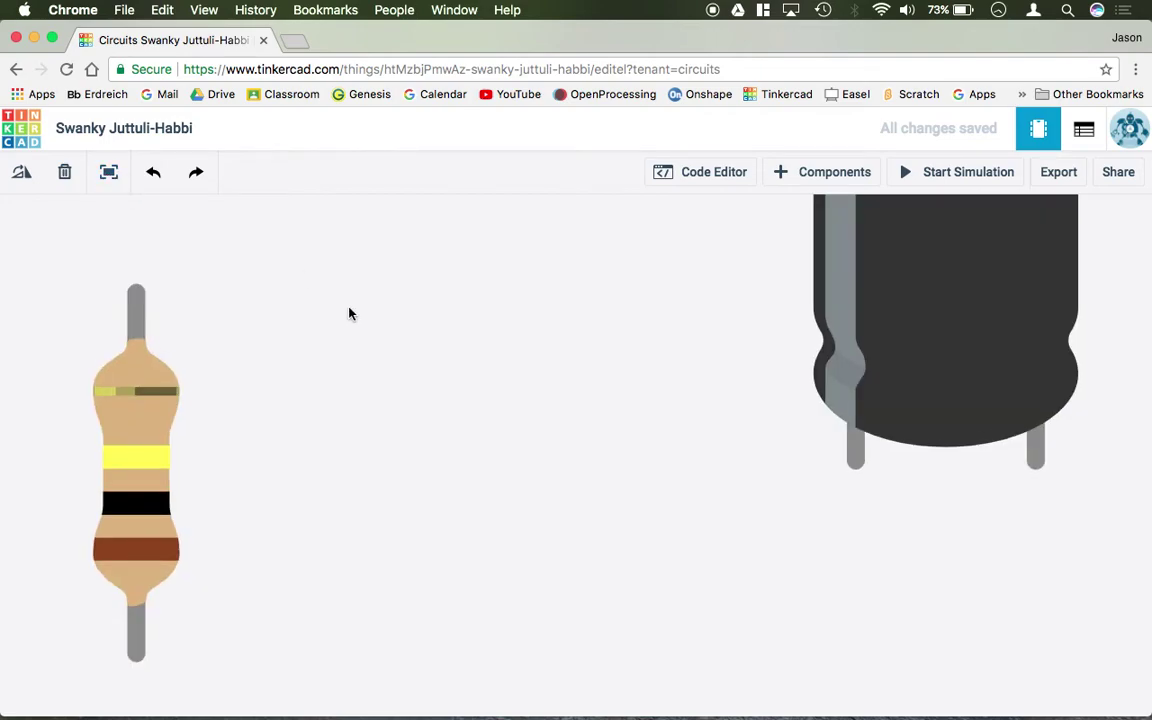
scroll(349, 314, "up", 2)
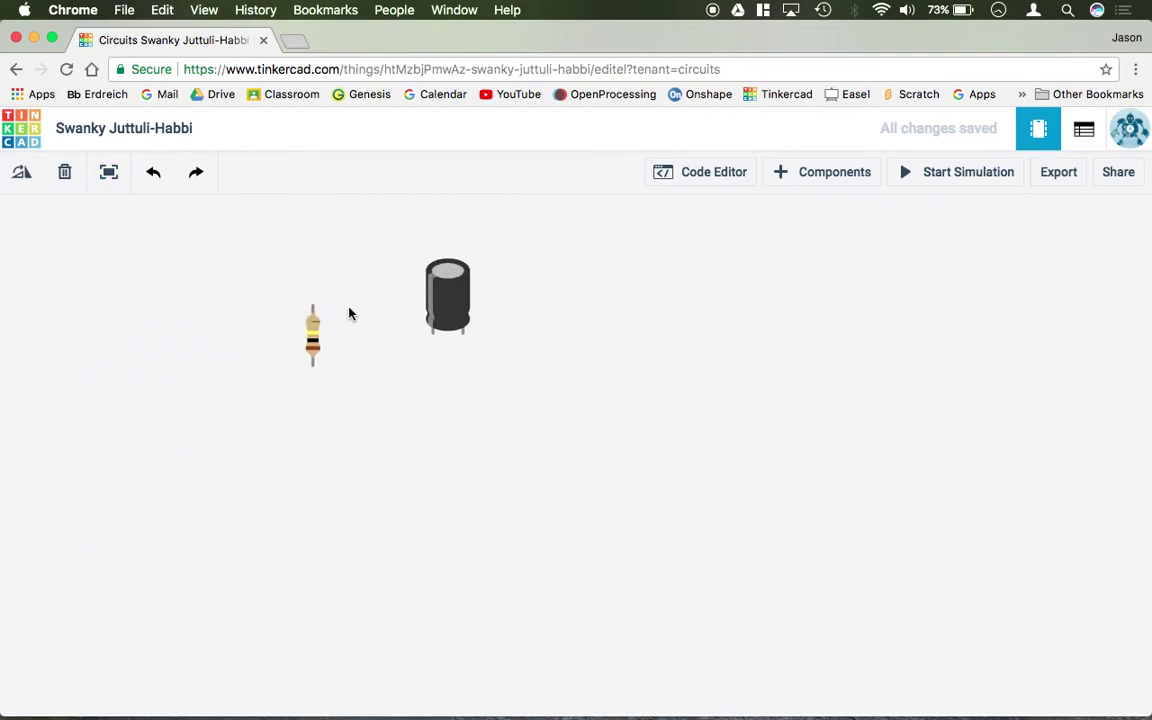
Step: Move the polarized capacitor far away from the resistor, and delete the capacitor
left_click_drag(452, 303, 1100, 458)
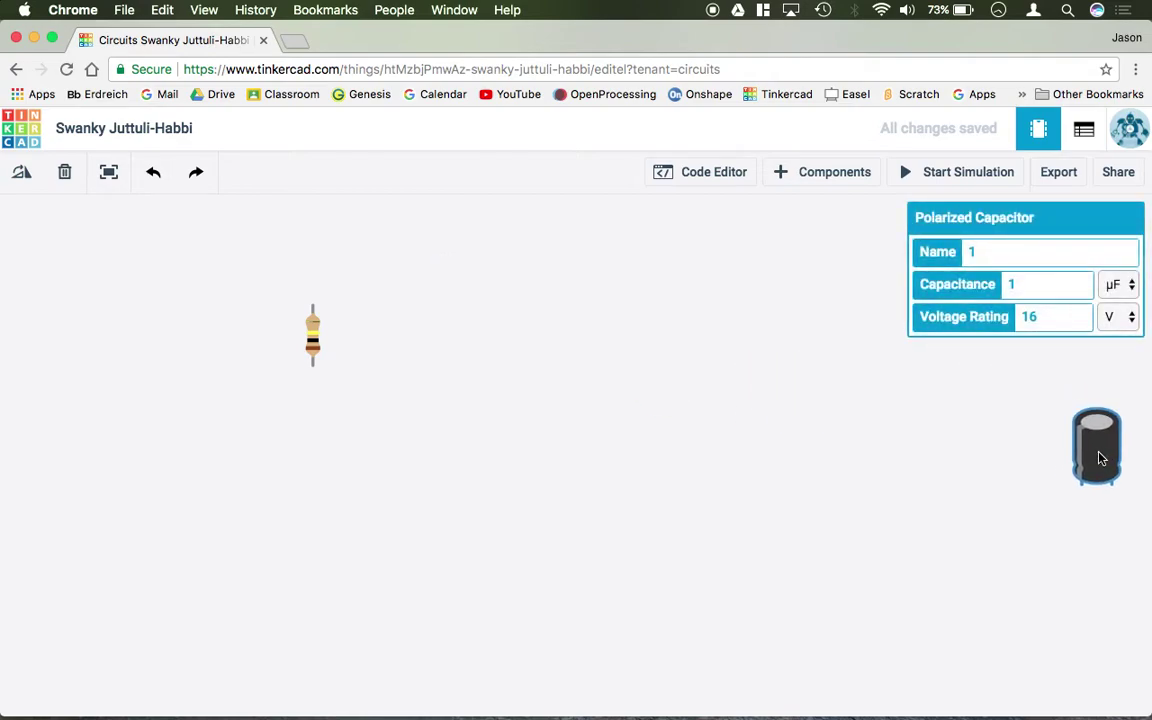
scroll(722, 414, "down", 5)
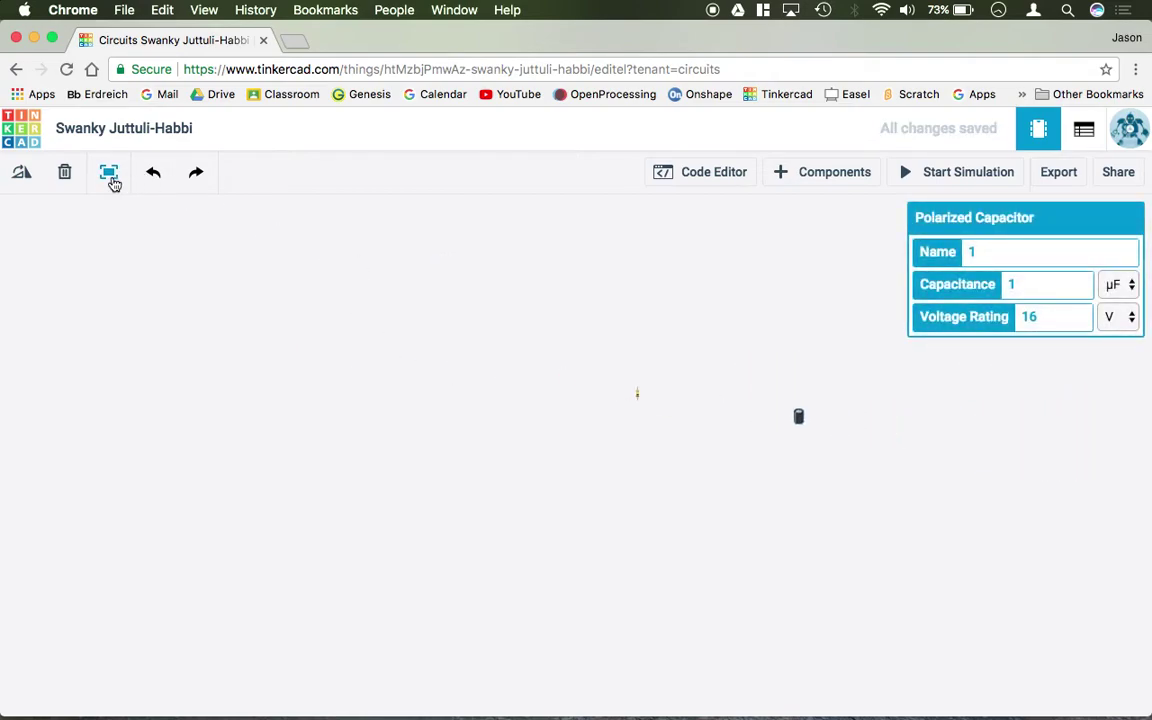
left_click(112, 180)
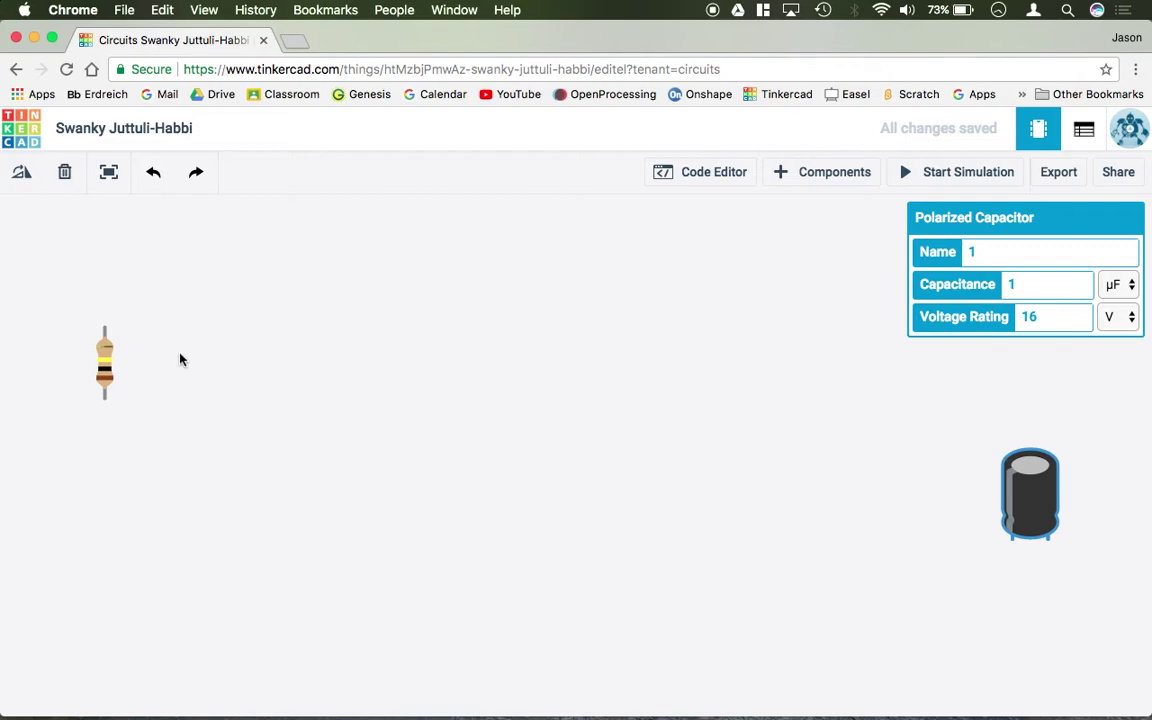
left_click(65, 180)
Step: Rotate the resistor until it lies horizontal with its brown band on the left, and shift it right and slightly up
left_click(104, 378)
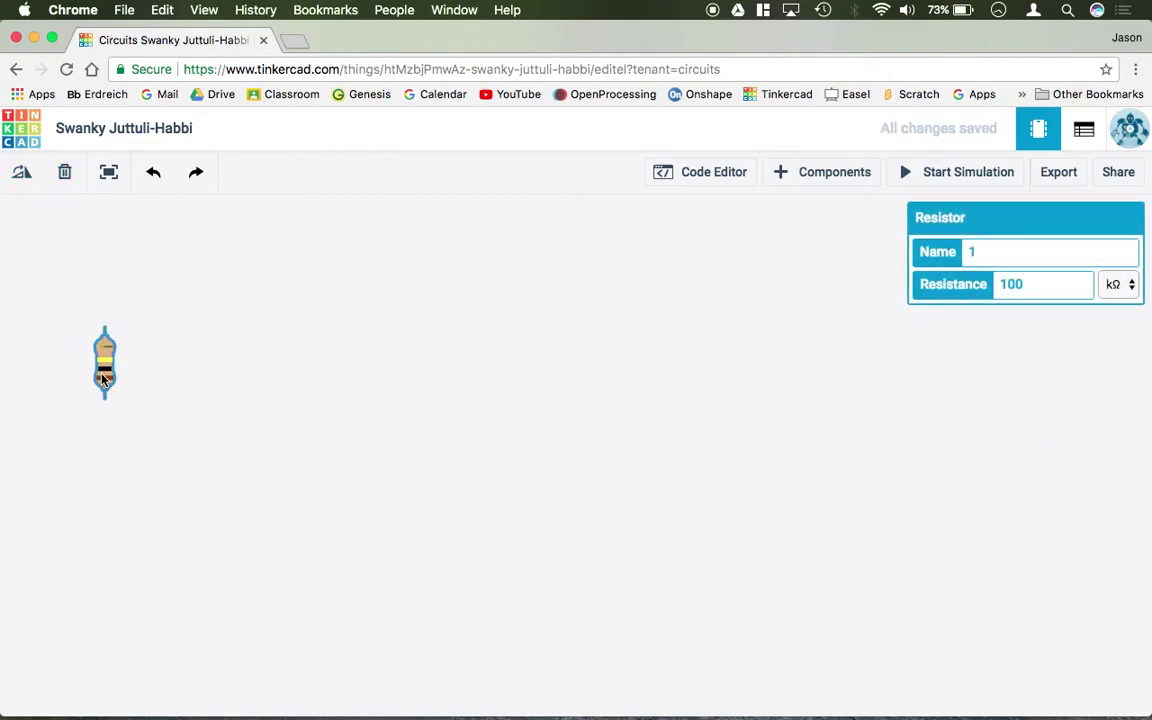
left_click(22, 176)
left_click(22, 176)
left_click(22, 176)
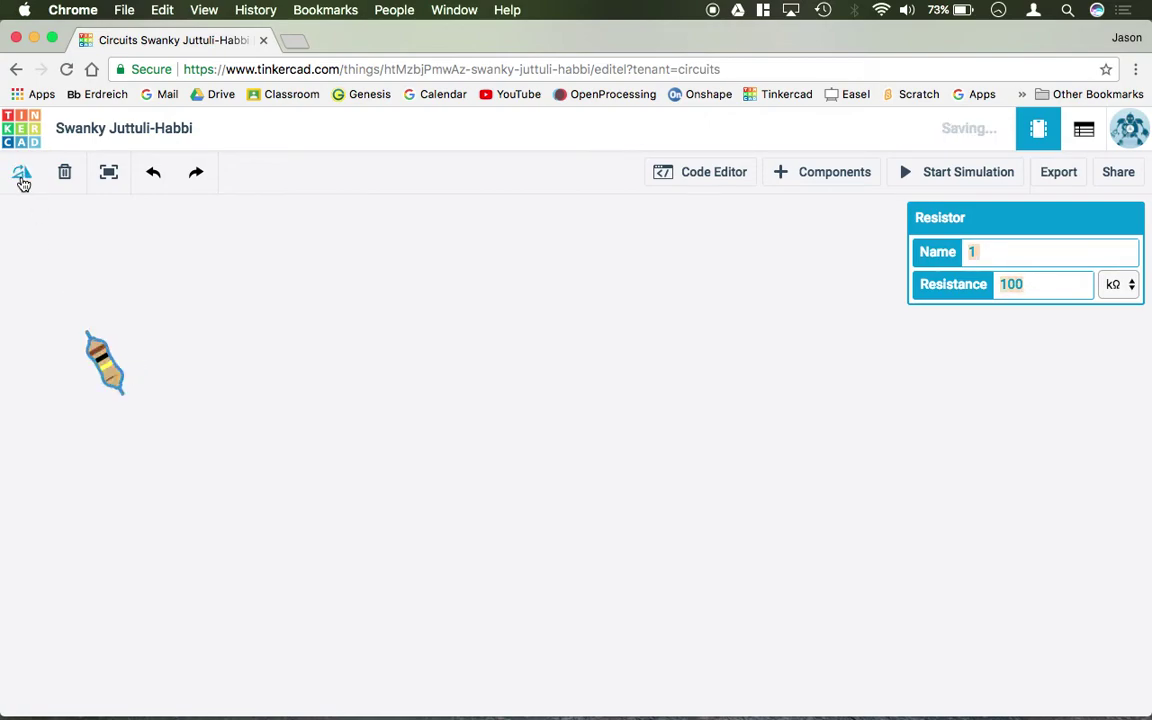
left_click(22, 176)
left_click(22, 176)
left_click(22, 176)
left_click(22, 176)
left_click(22, 176)
left_click(22, 176)
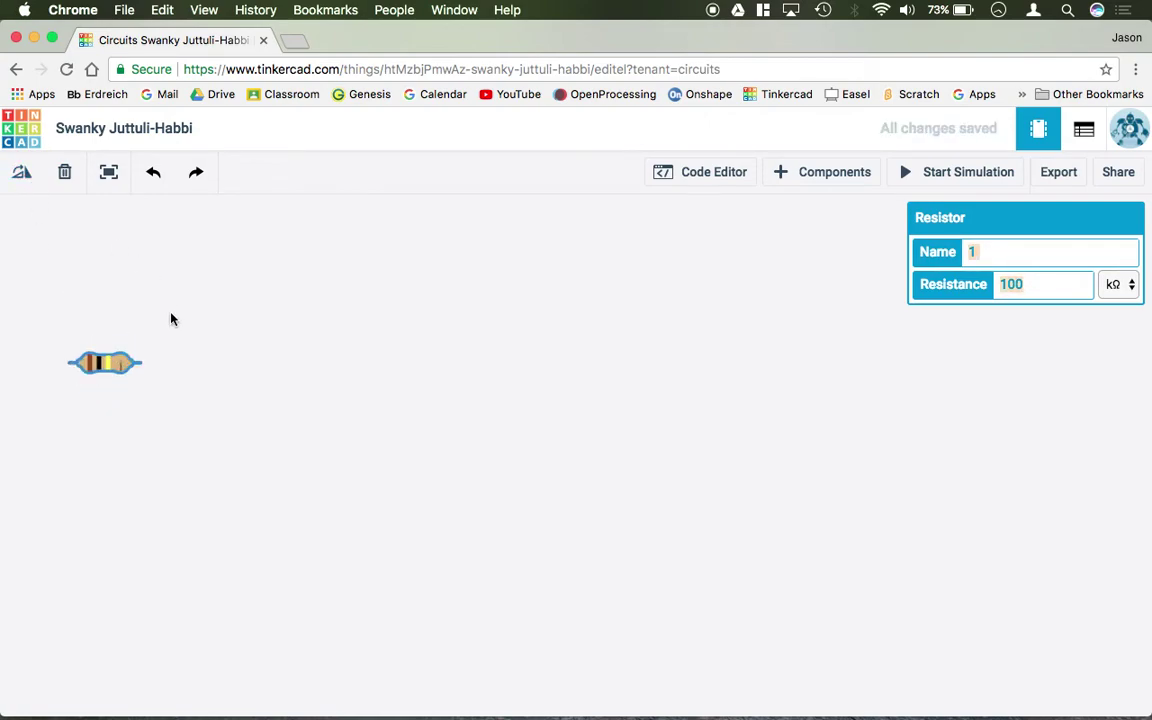
left_click_drag(104, 365, 252, 331)
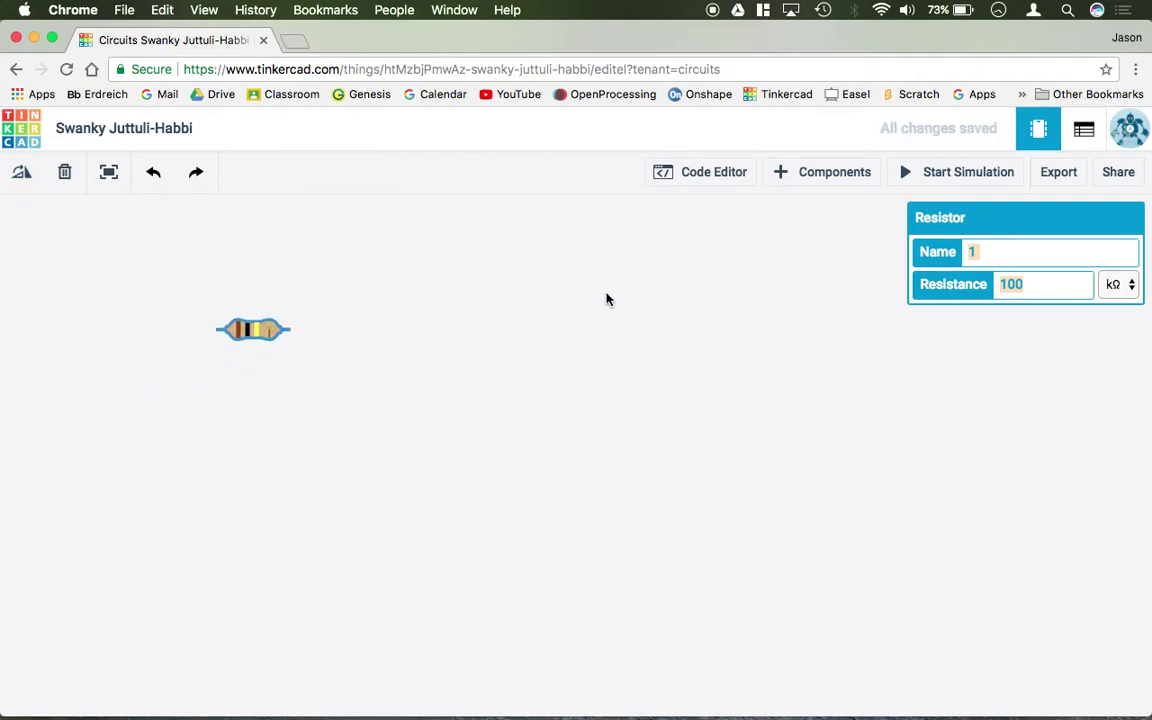
Step: Place a slideswitch on the canvas to the right of the resistor
left_click(836, 176)
left_click_drag(471, 481, 420, 318)
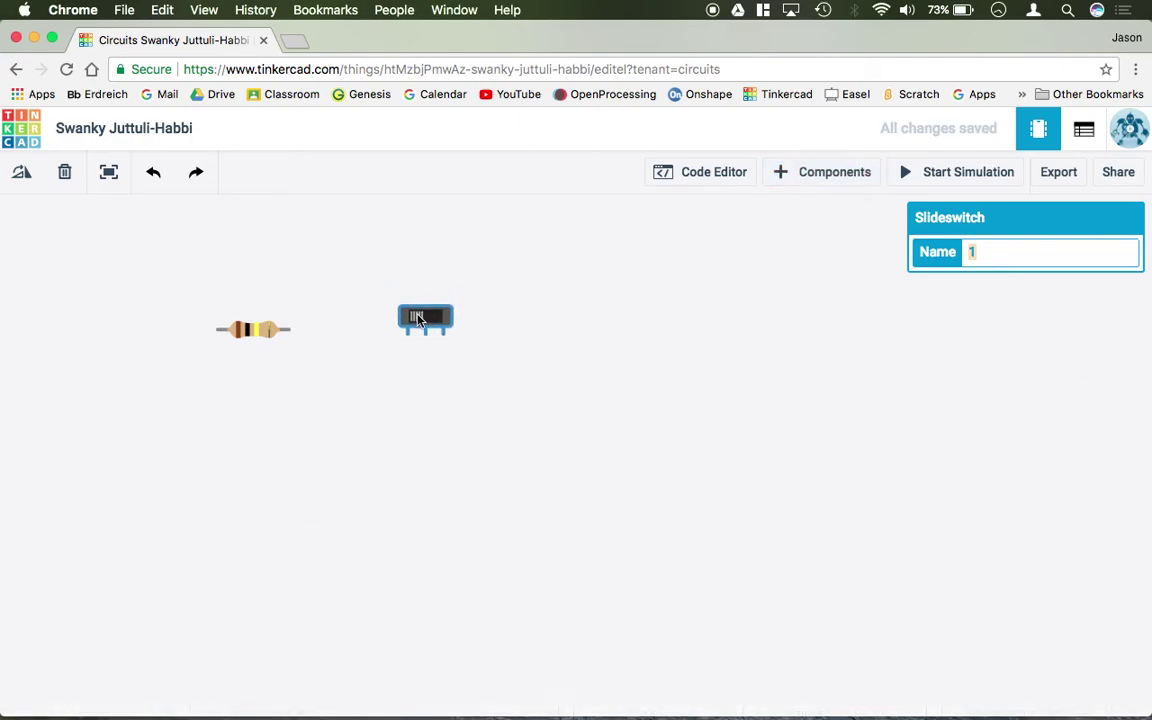
left_click(418, 253)
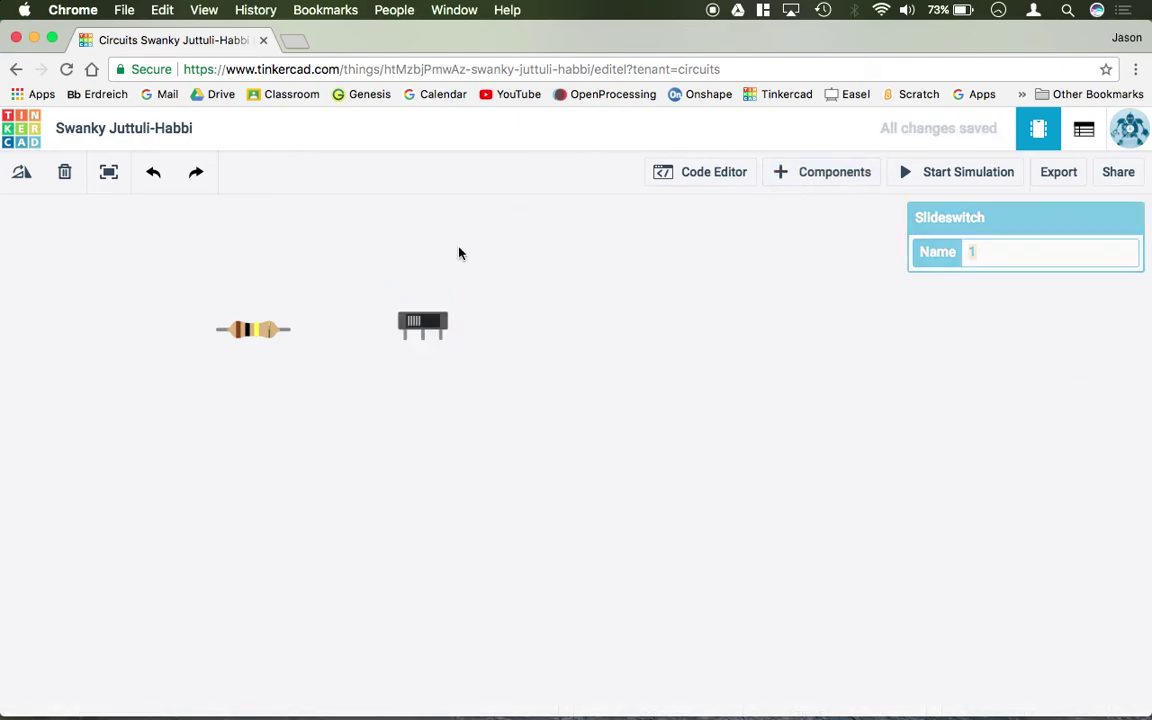
Step: Draw a green wire from the resistor's right lead to the slideswitch's left terminal
left_click(290, 331)
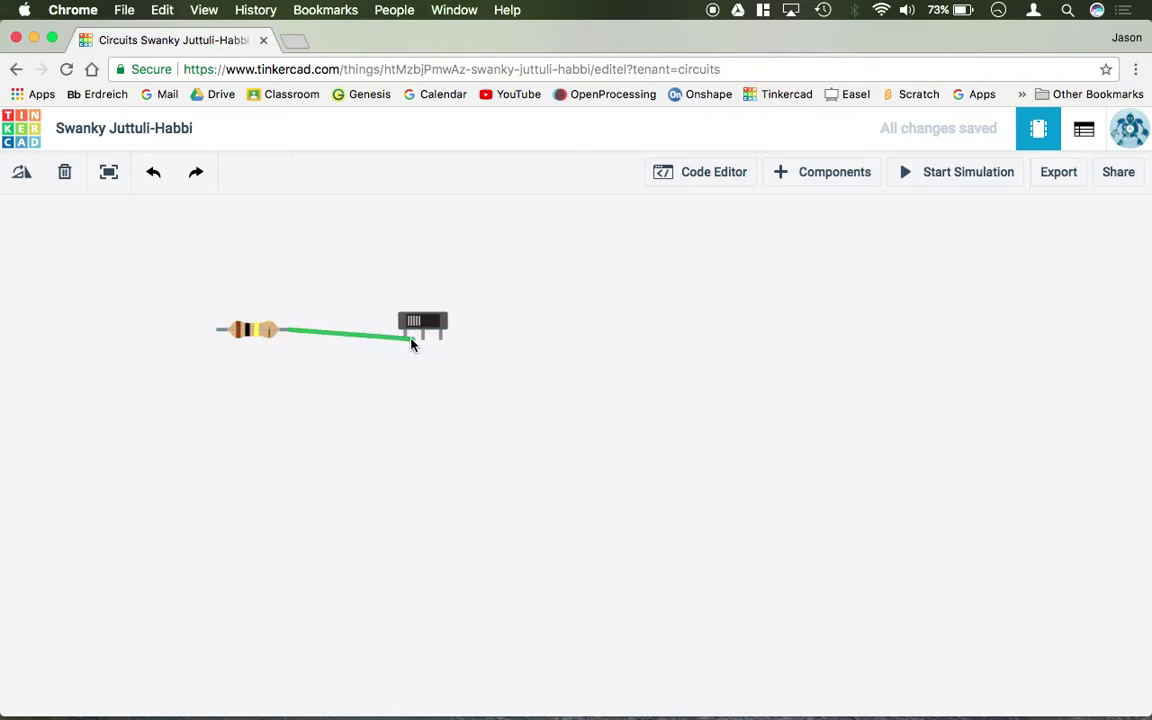
left_click(405, 340)
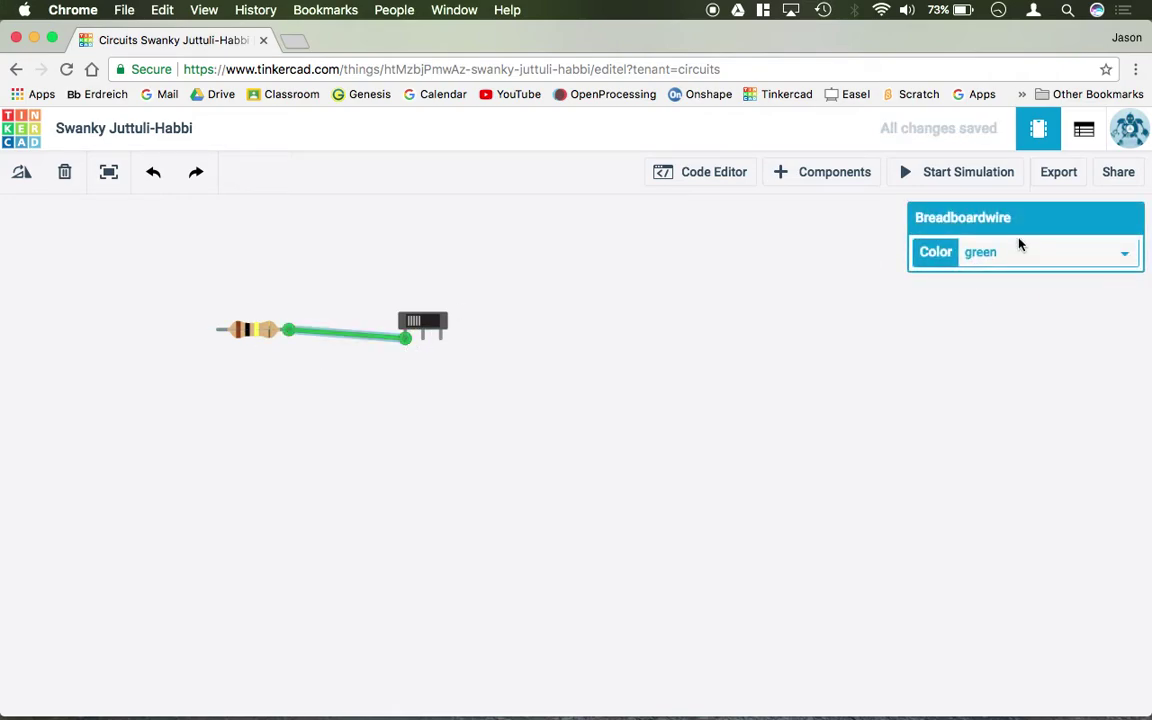
Step: Look at the wire's color options, and delete the straight green wire between the resistor and the slideswitch
left_click(993, 250)
left_click(1001, 288)
left_click(645, 352)
left_click(335, 336)
key("Delete")
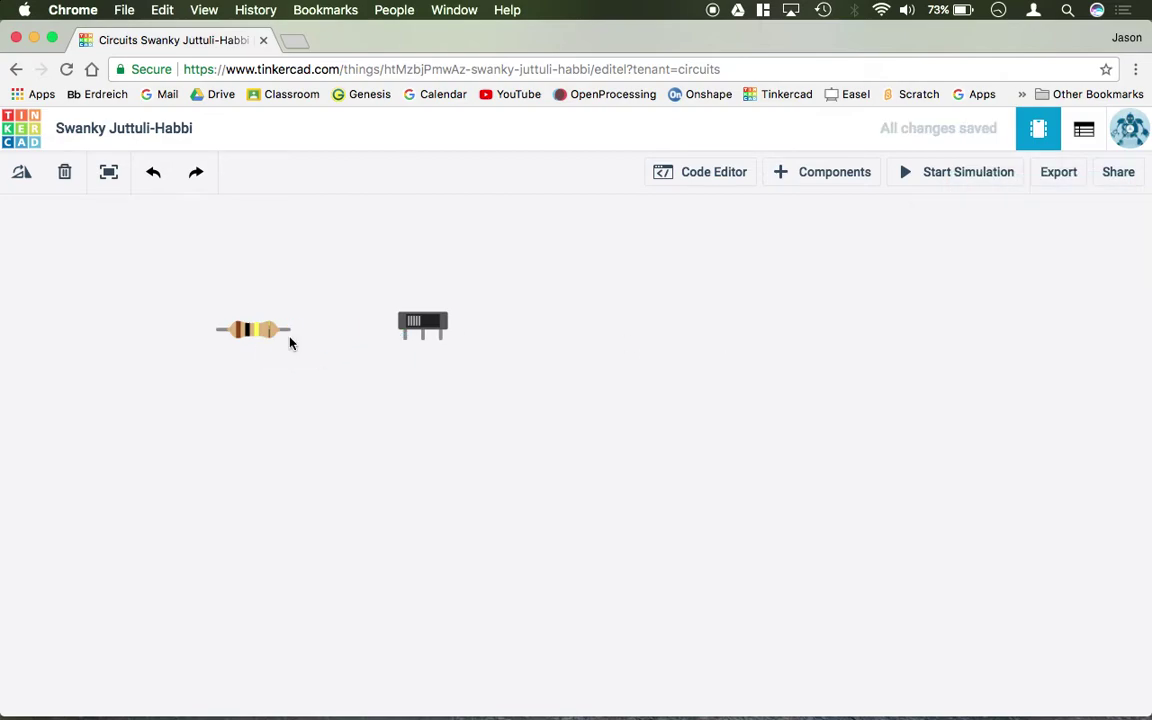
Step: Draw a zigzag green wire with three bends from the resistor's right lead to the slideswitch's left terminal, and delete it
left_click(289, 329)
left_click(326, 440)
left_click(349, 349)
left_click(409, 416)
left_click(405, 338)
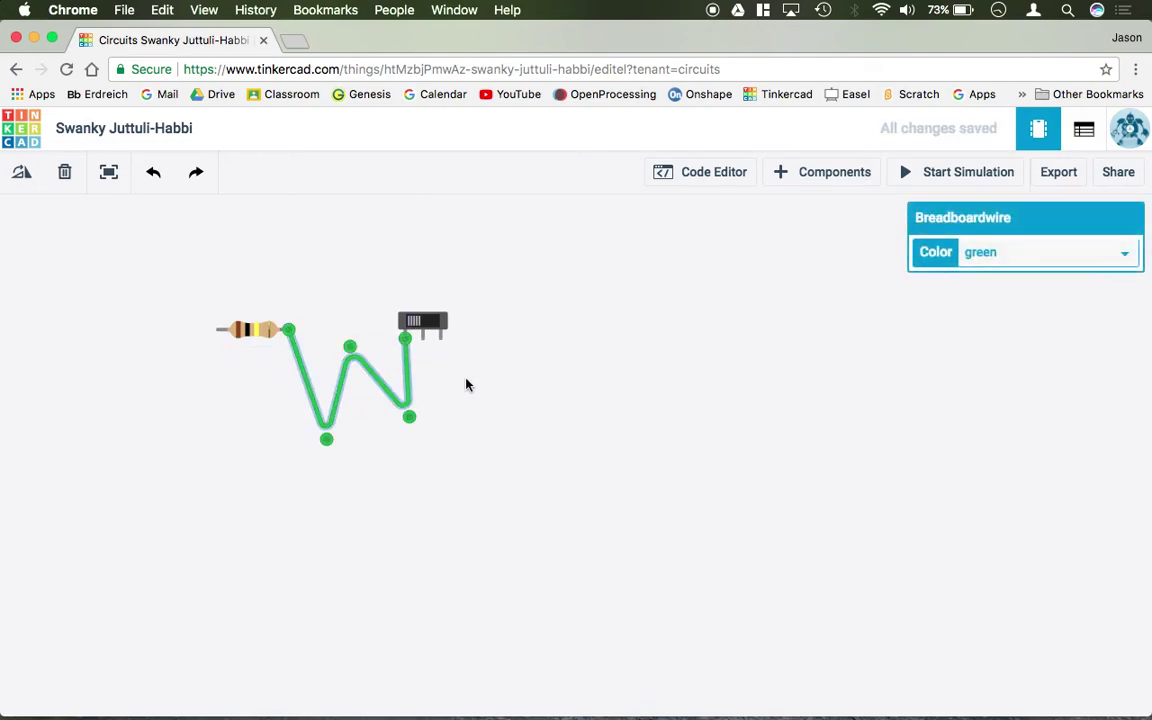
key("Delete")
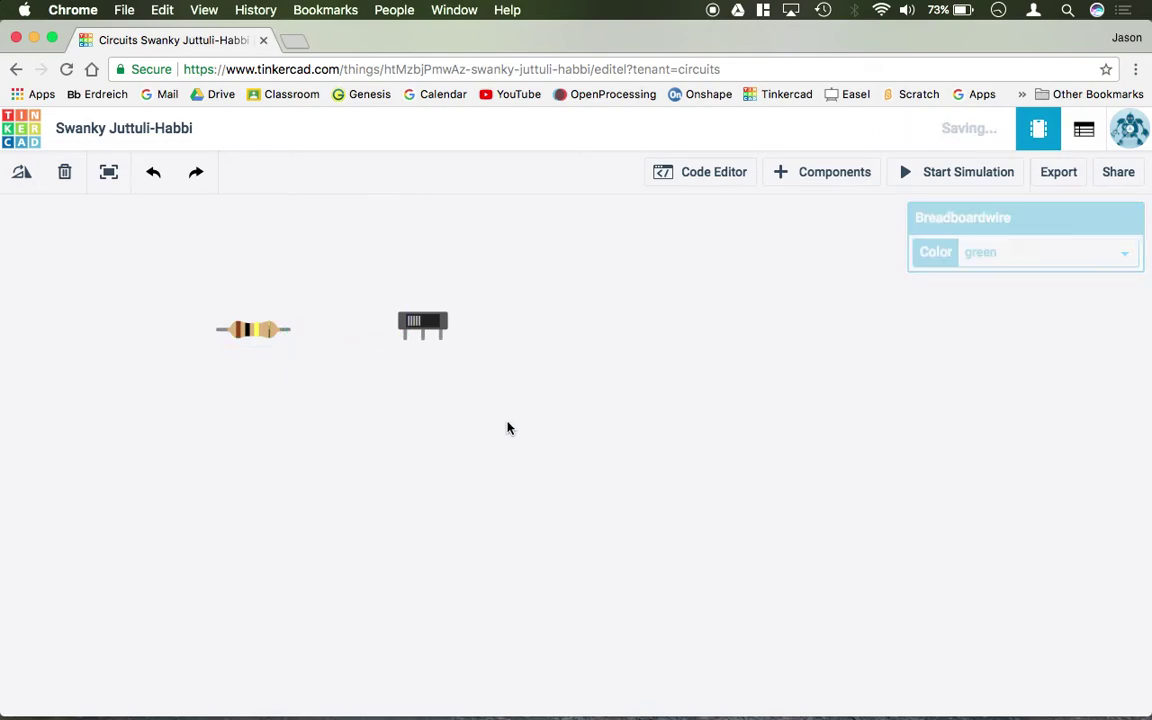
Step: Draw a green wire with two bends below the components, from the resistor's right lead to the slideswitch's left terminal
left_click(291, 331)
left_click(318, 440)
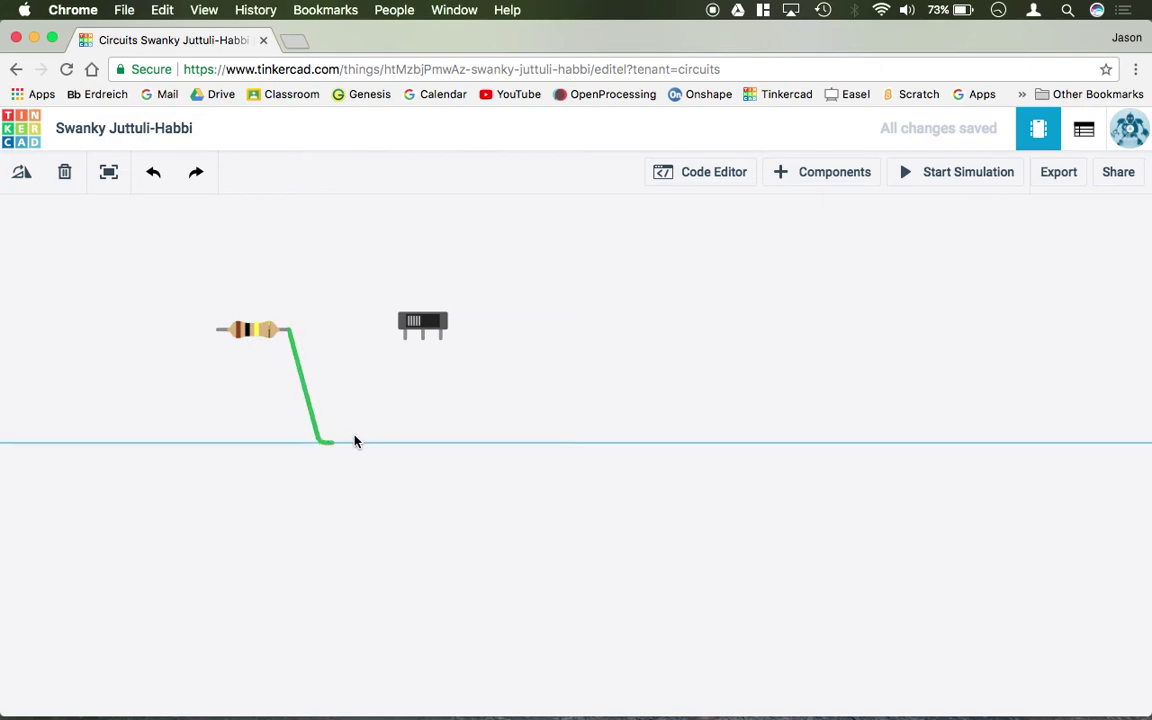
left_click(422, 420)
left_click(406, 339)
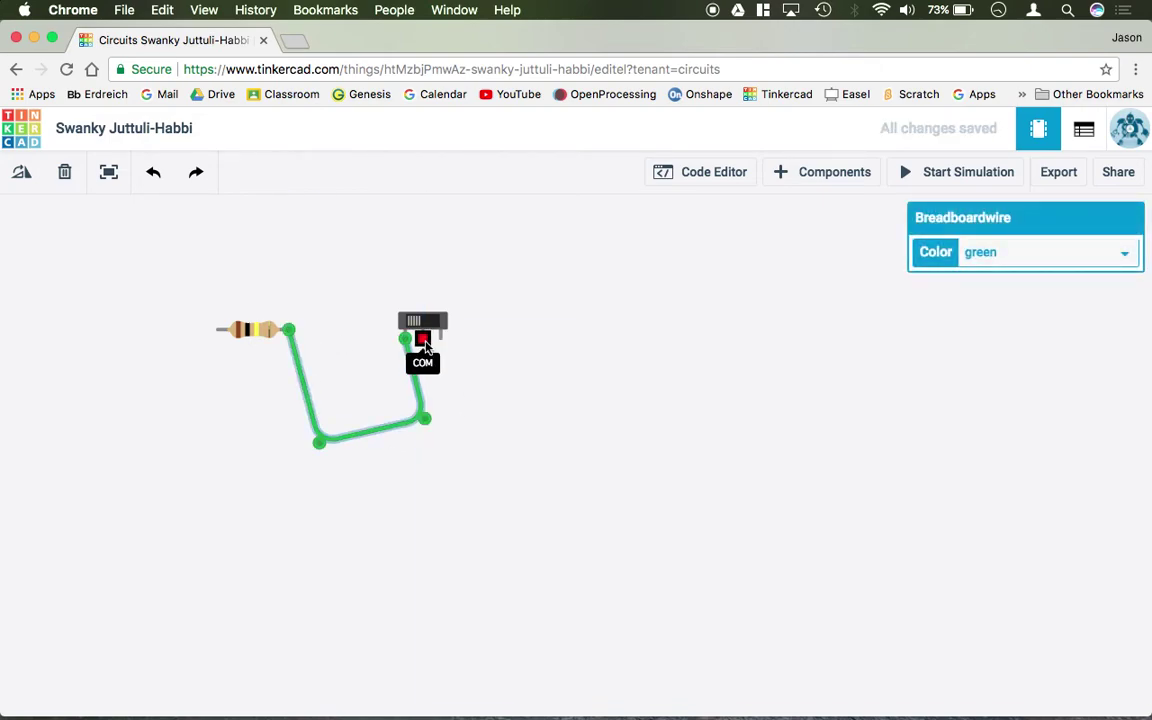
Step: Draw a green wire with four bends from the slideswitch's COM terminal over the top to the resistor's left lead, and delete it
left_click(423, 337)
left_click(457, 383)
left_click(506, 339)
left_click(484, 209)
left_click(187, 308)
left_click(218, 330)
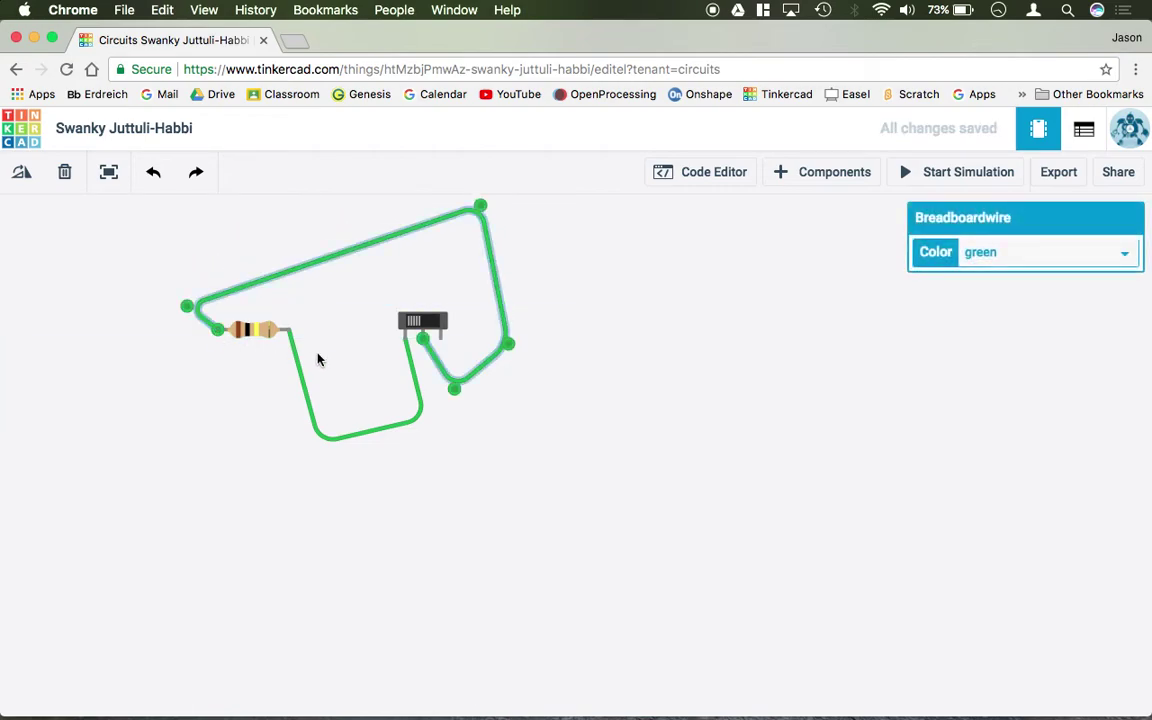
key("Delete")
Step: Delete the resistor and the slideswitch to empty the canvas
left_click_drag(296, 303, 396, 360)
left_click(440, 406)
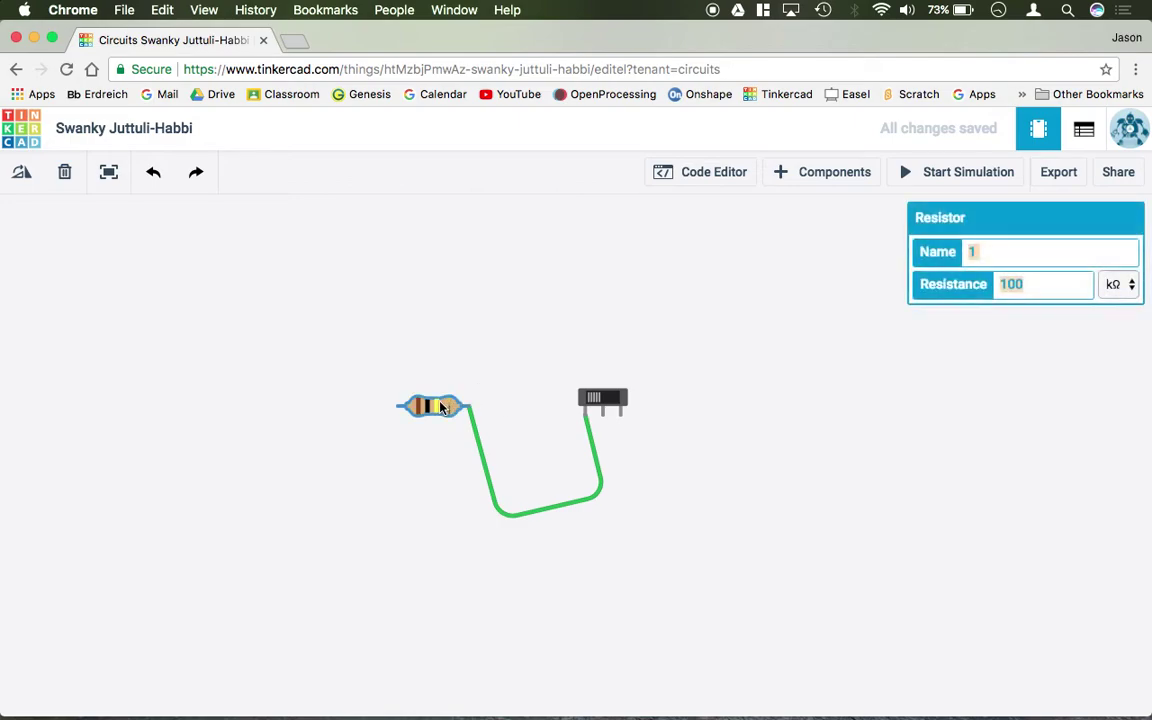
key("Delete")
left_click(603, 401)
key("Delete")
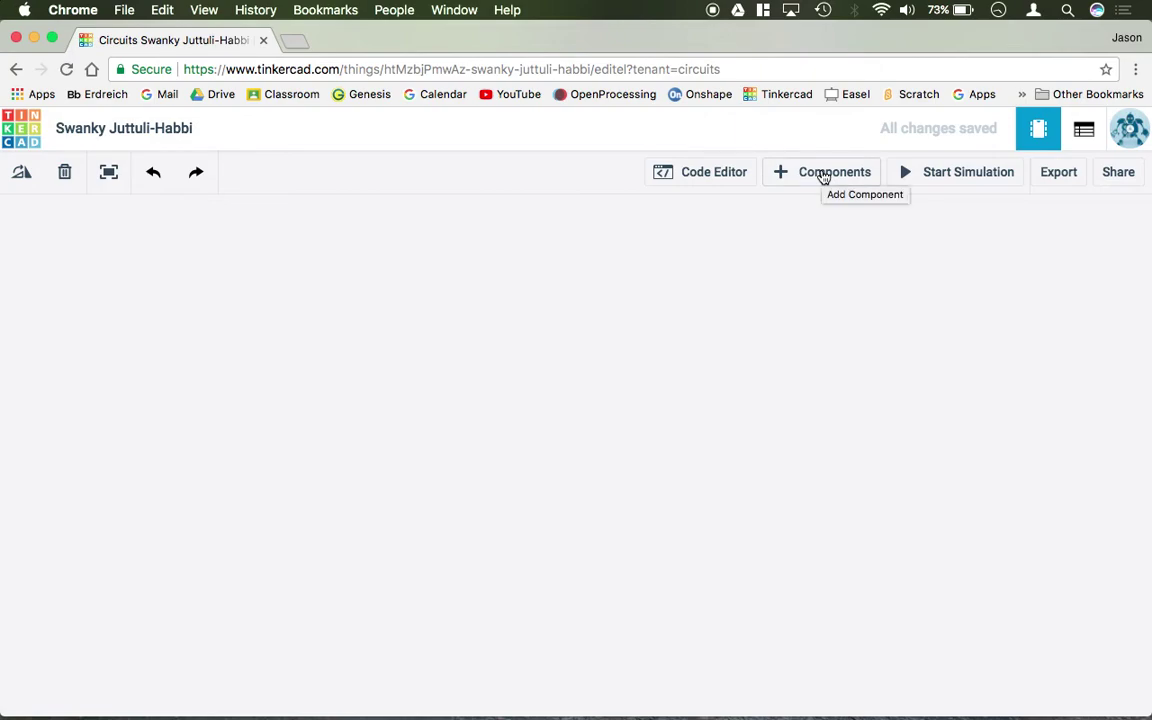
Step: Place the Multiple LEDs starter circuit on the canvas, fit it in view and deselect it
left_click(823, 174)
left_click(296, 393)
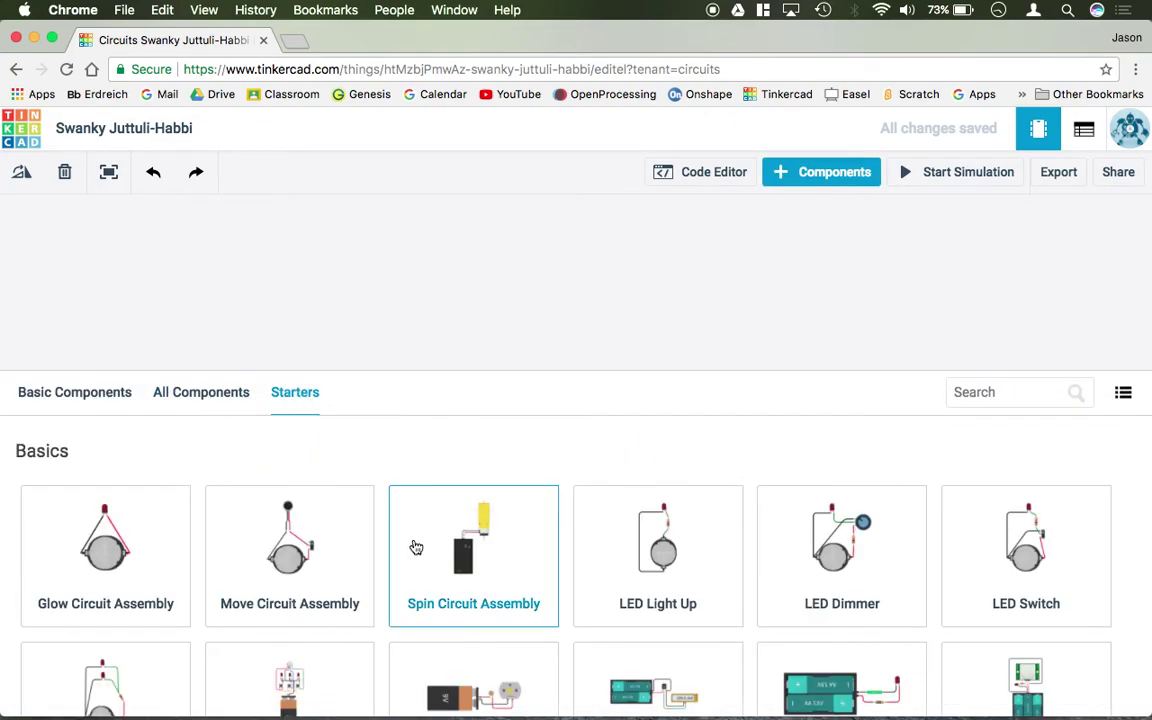
scroll(411, 545, "down", 2)
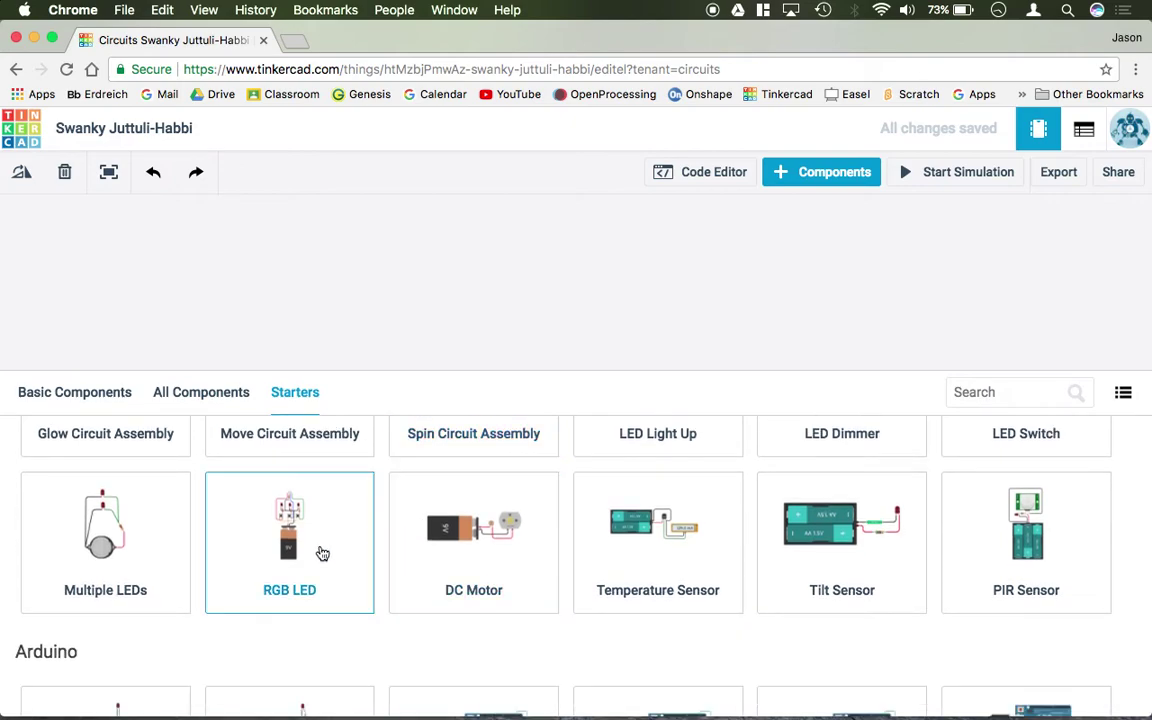
scroll(470, 537, "down", 2)
scroll(470, 540, "up", 1)
scroll(470, 540, "down", 1)
left_click(134, 460)
left_click(376, 309)
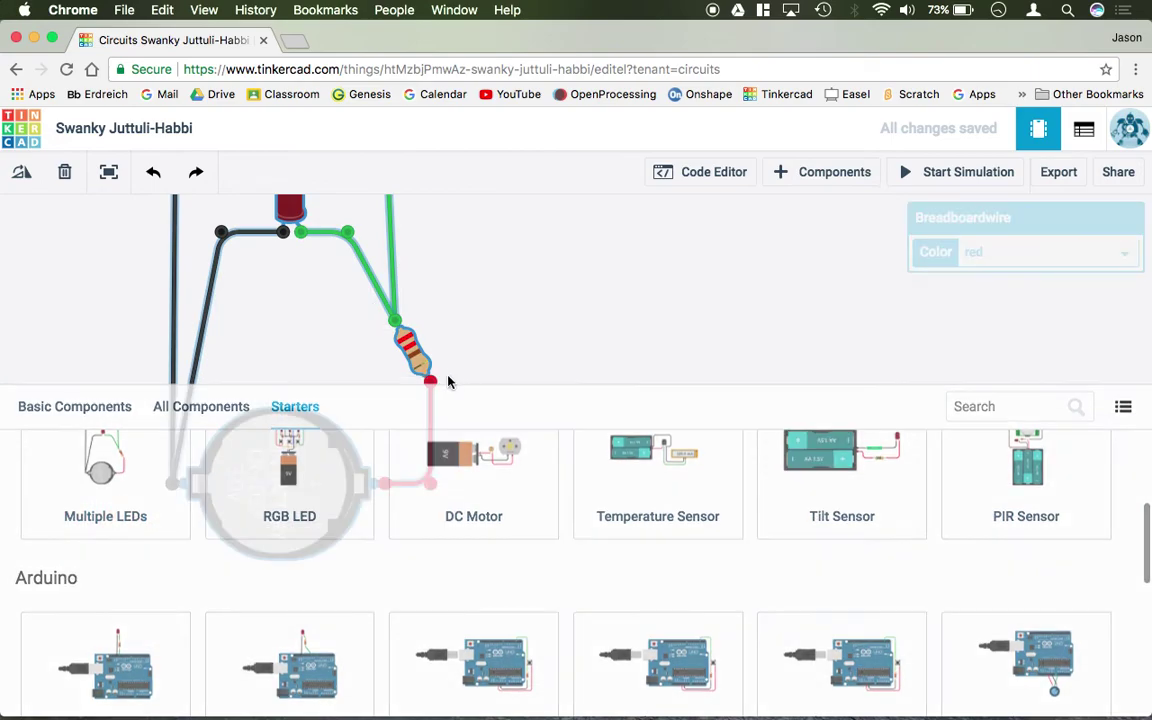
left_click(822, 172)
key("f")
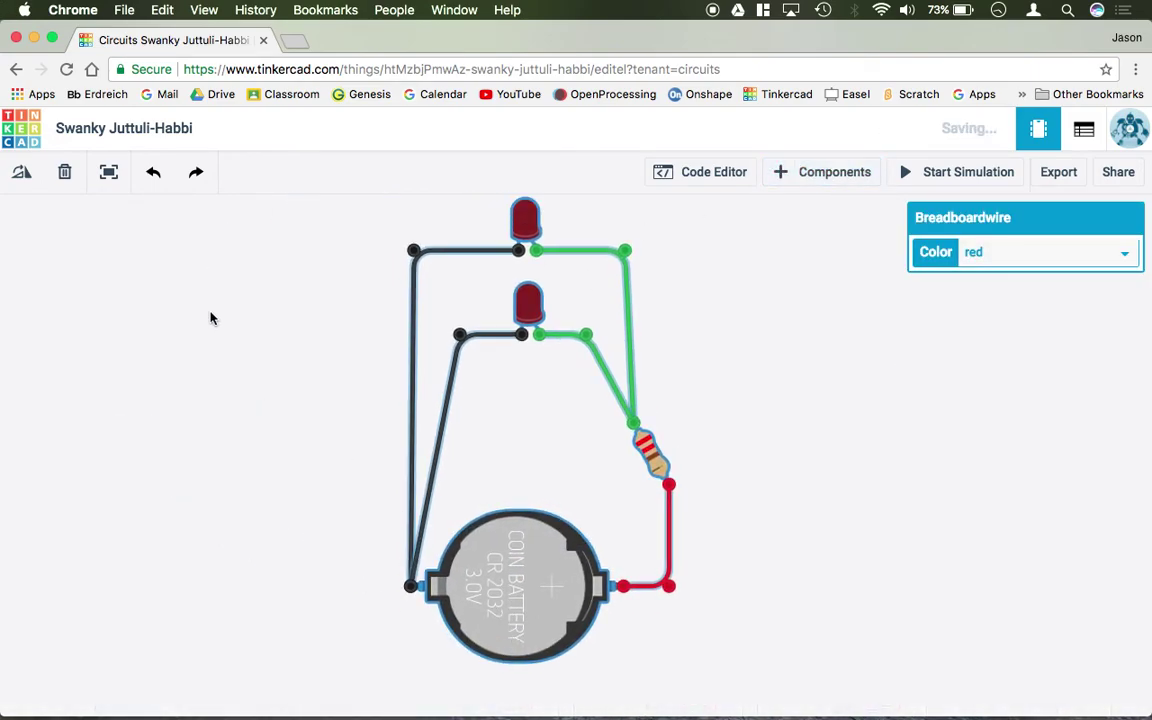
left_click(708, 346)
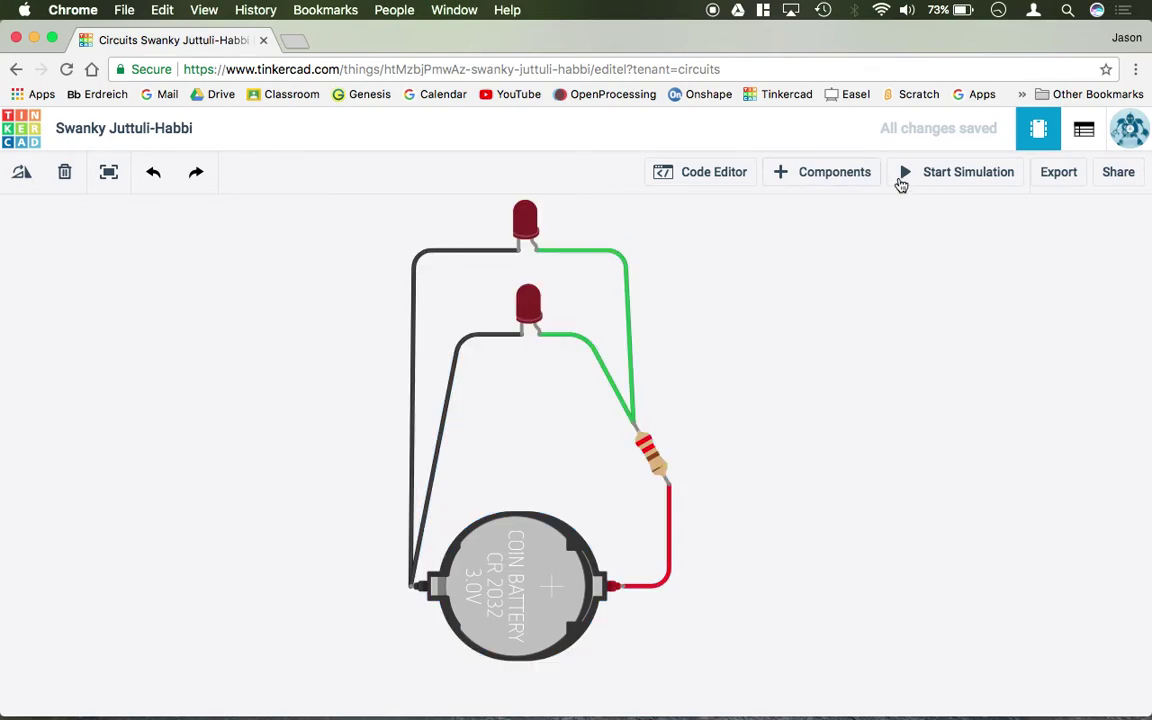
Step: Simulate the coin battery circuit, and delete its lower LED
left_click(951, 185)
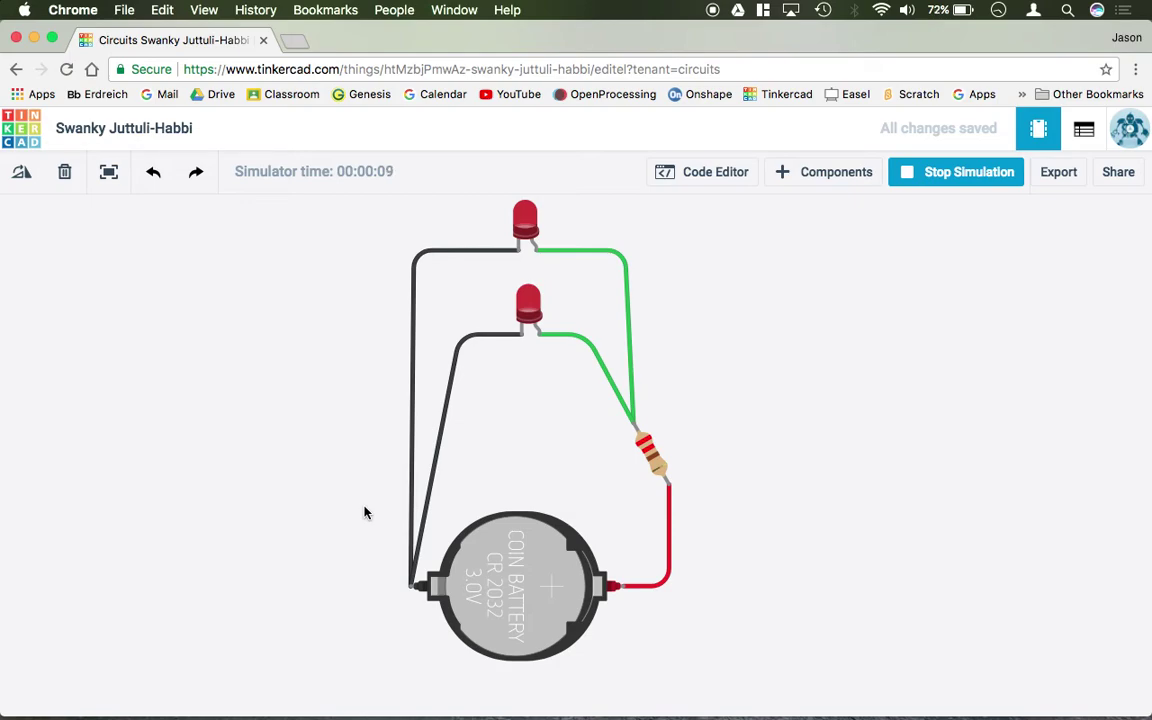
left_click(536, 316)
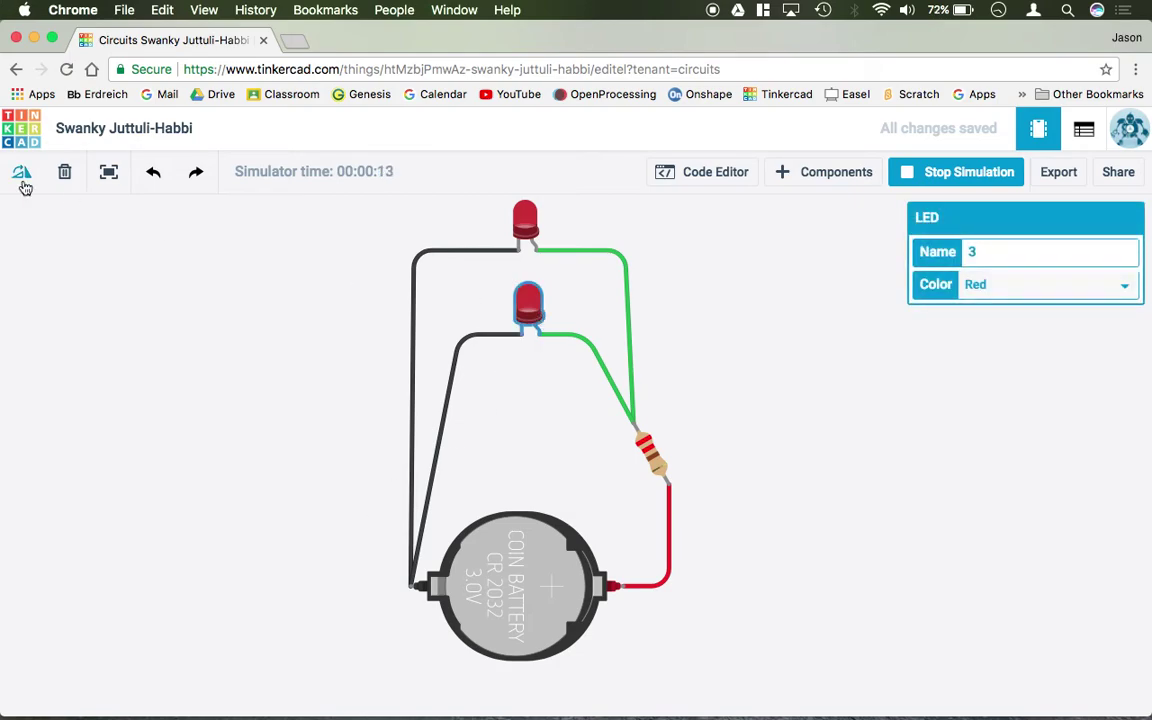
left_click(63, 173)
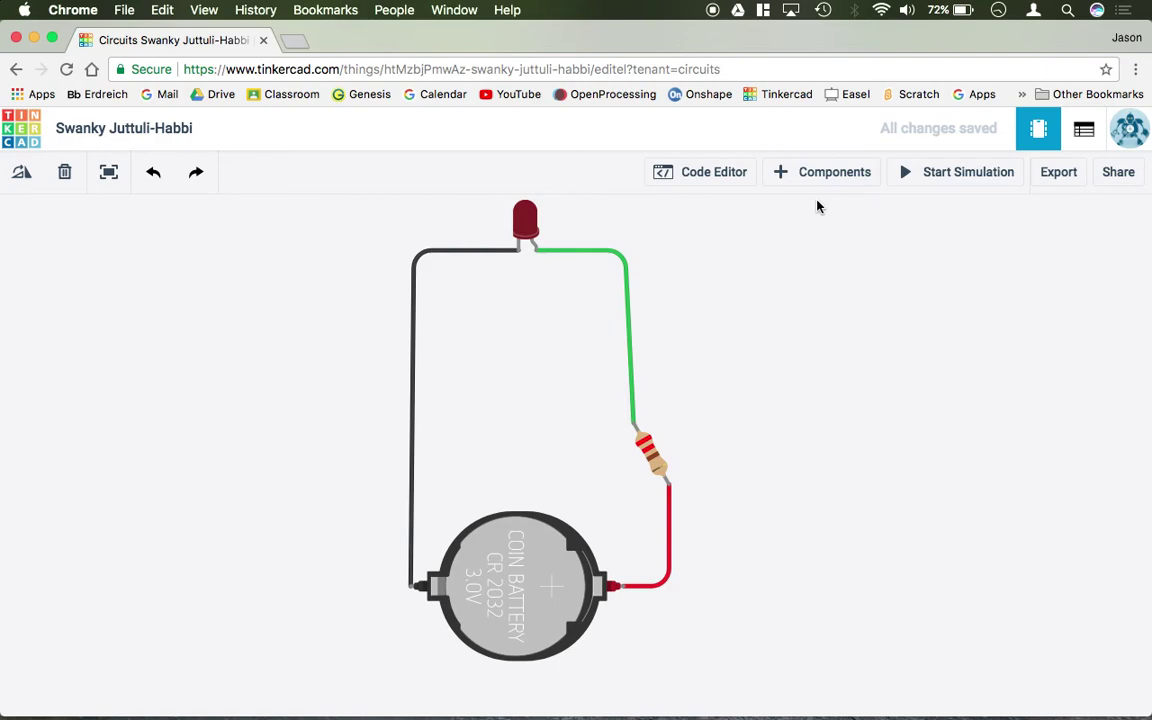
Step: Open the code editor to check it for the single-LED circuit, and close it again
left_click_drag(391, 238, 507, 345)
left_click(697, 168)
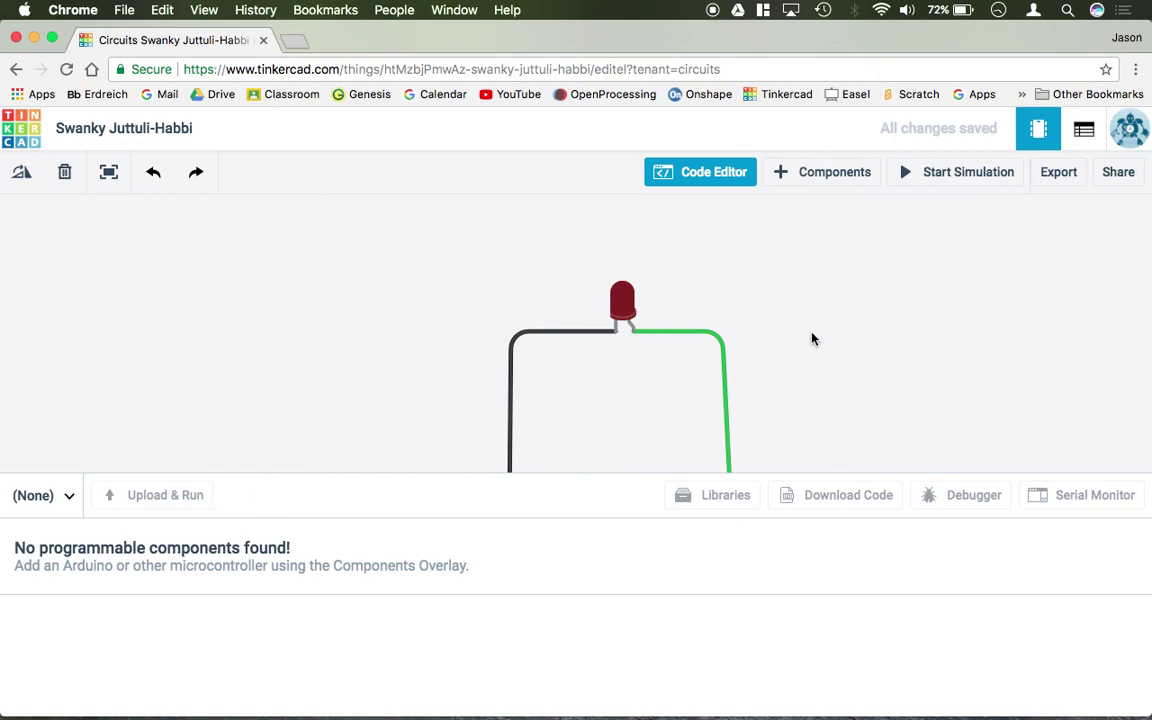
left_click(715, 183)
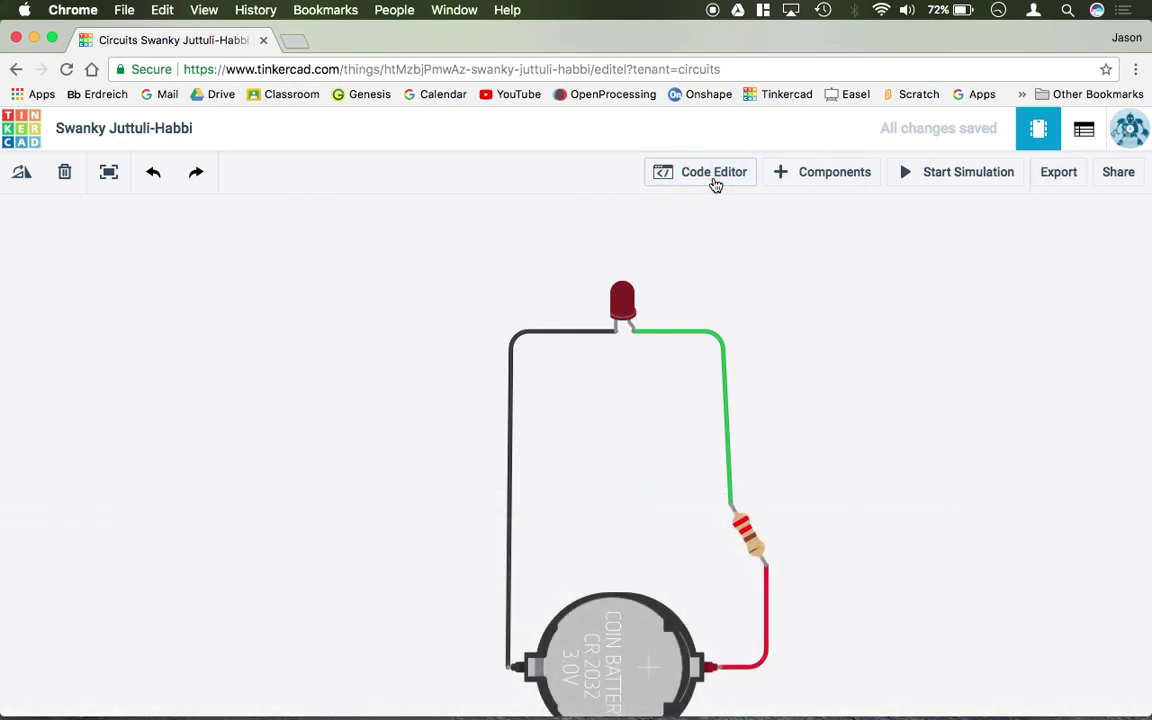
Step: Search all components for "uno", place an Arduino Uno R3 to the left of the LED, and fit the circuit in view
left_click(851, 177)
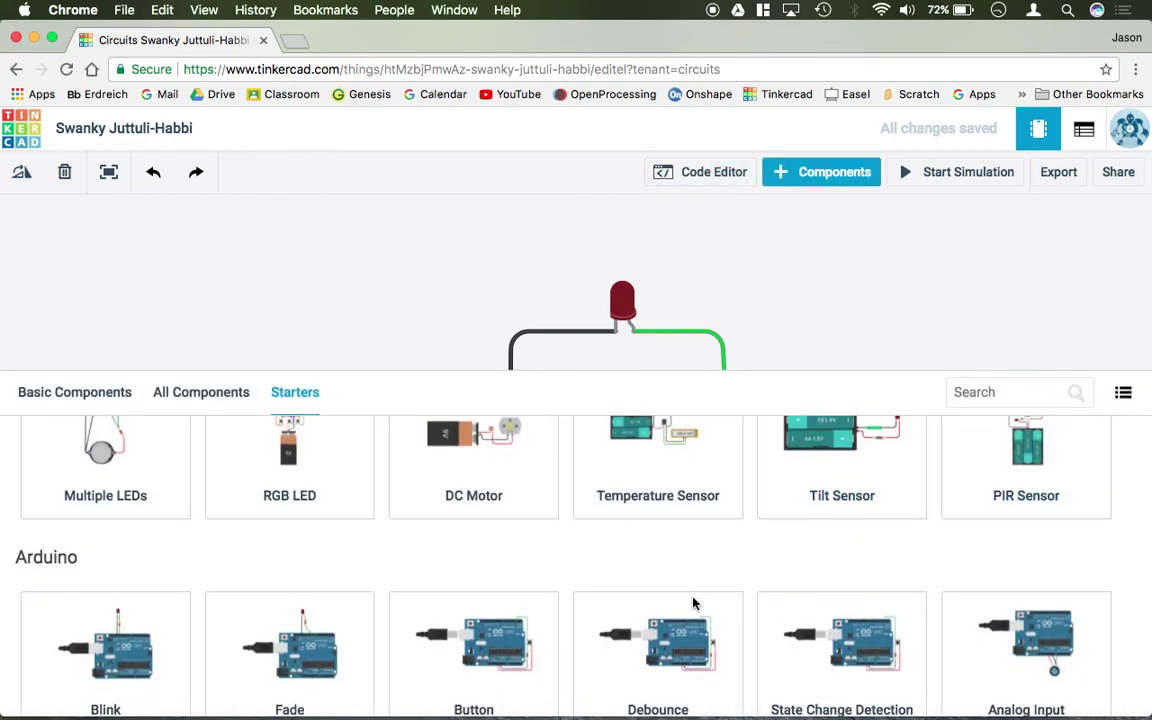
scroll(694, 603, "down", 3)
left_click(991, 393)
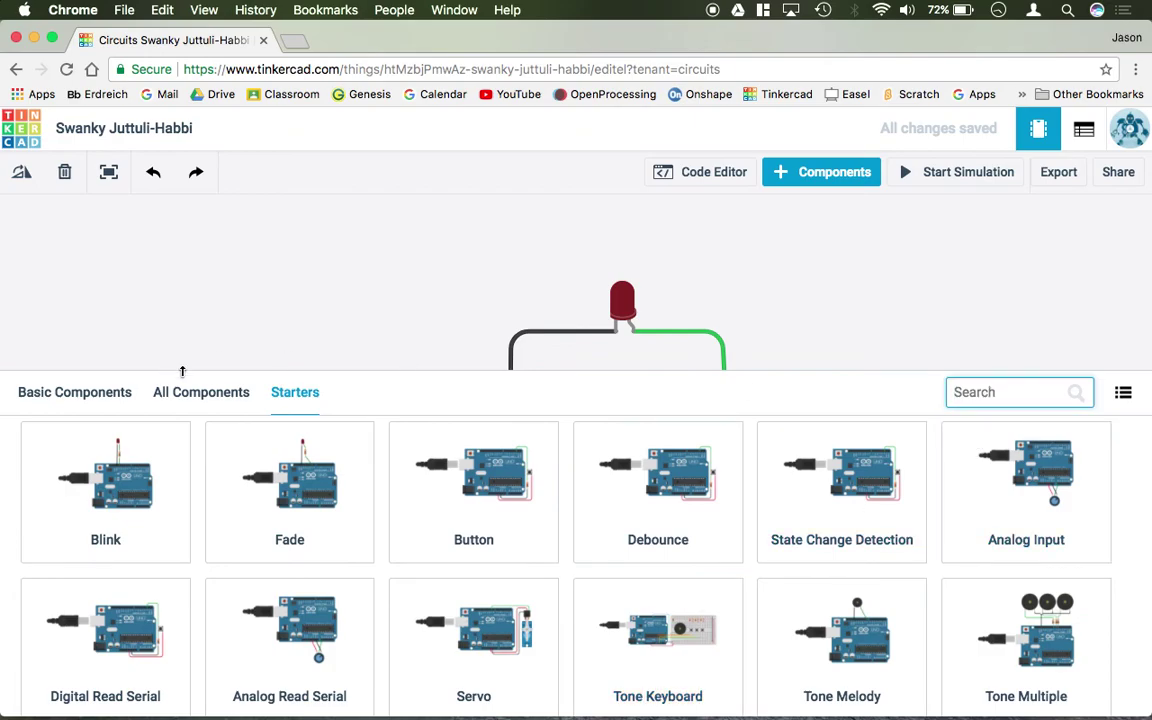
left_click(200, 399)
left_click(966, 391)
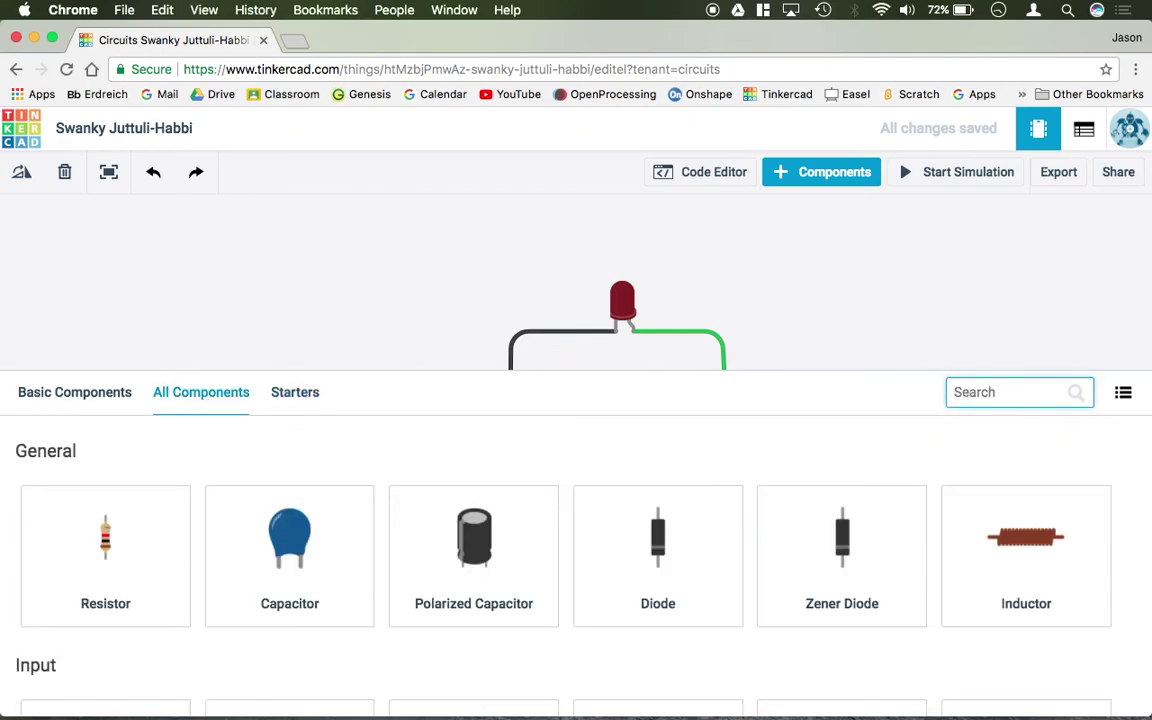
type("uno")
left_click_drag(100, 483, 220, 420)
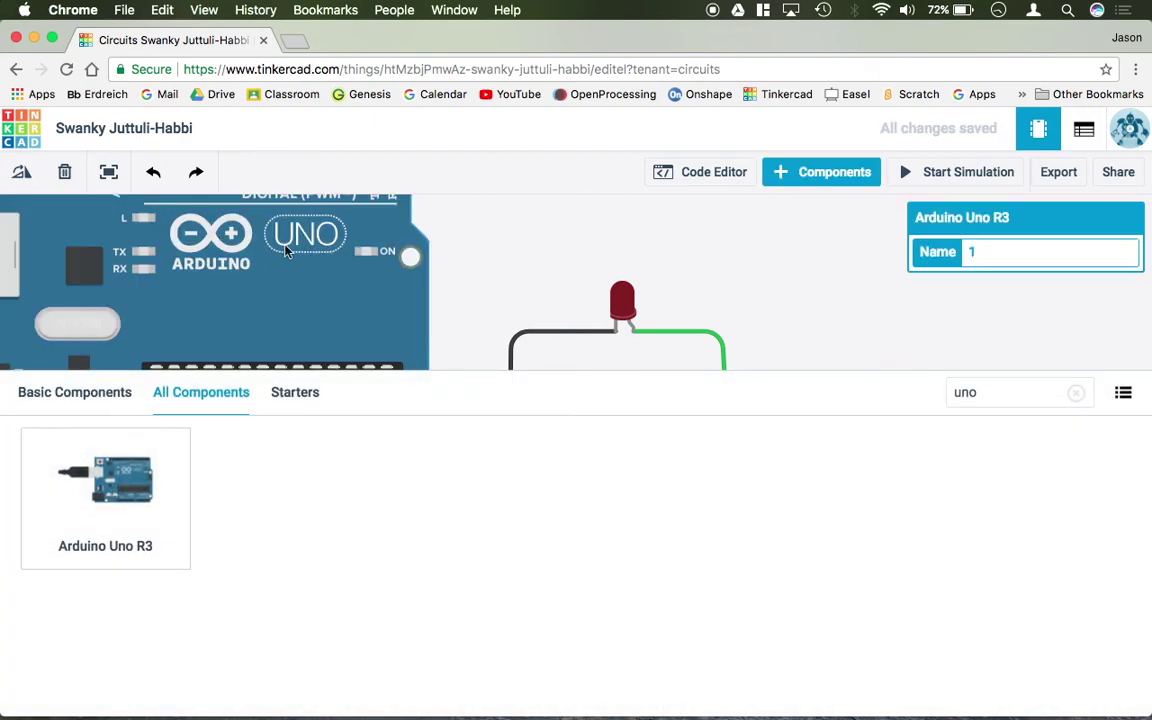
left_click(806, 176)
left_click_drag(273, 257, 395, 384)
left_click(103, 184)
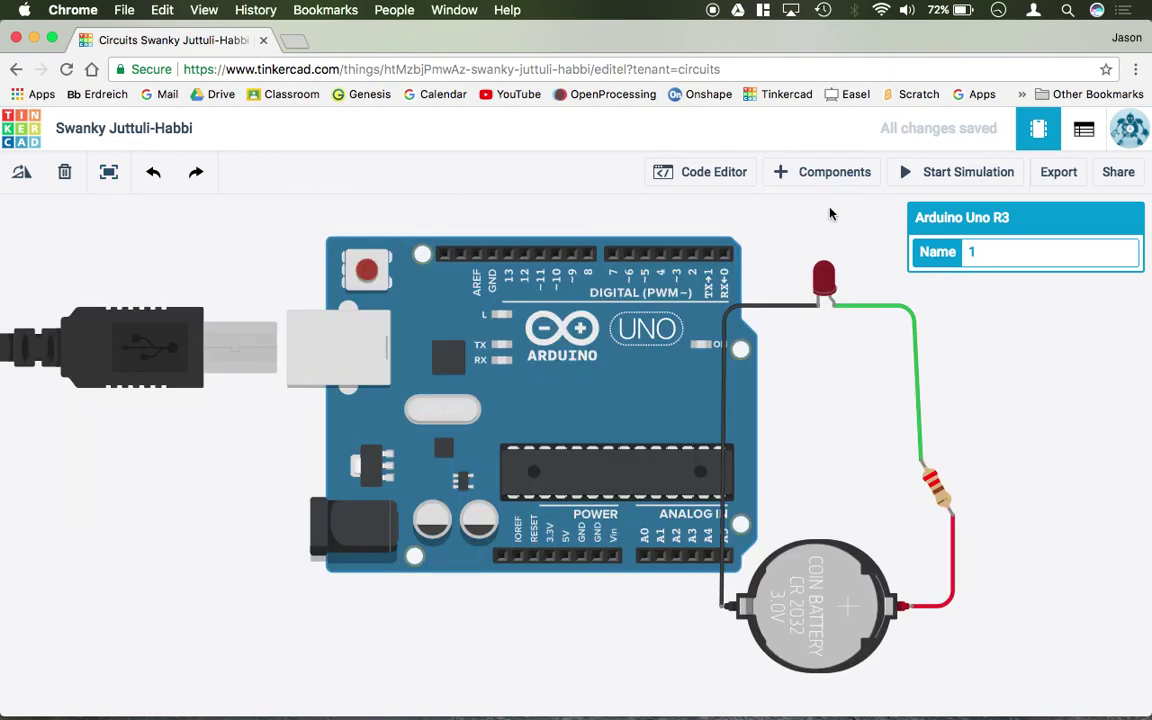
Step: Open the Arduino Uno's code and close its blocks editor so only editable text code remains
left_click(714, 178)
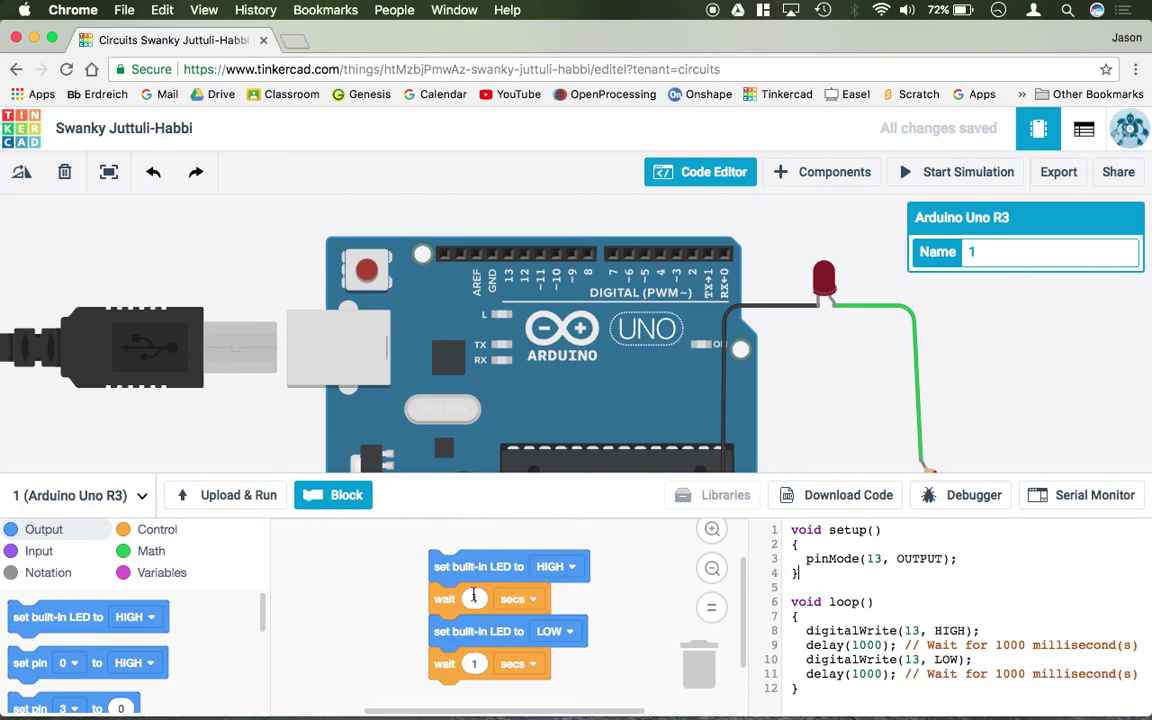
left_click(345, 510)
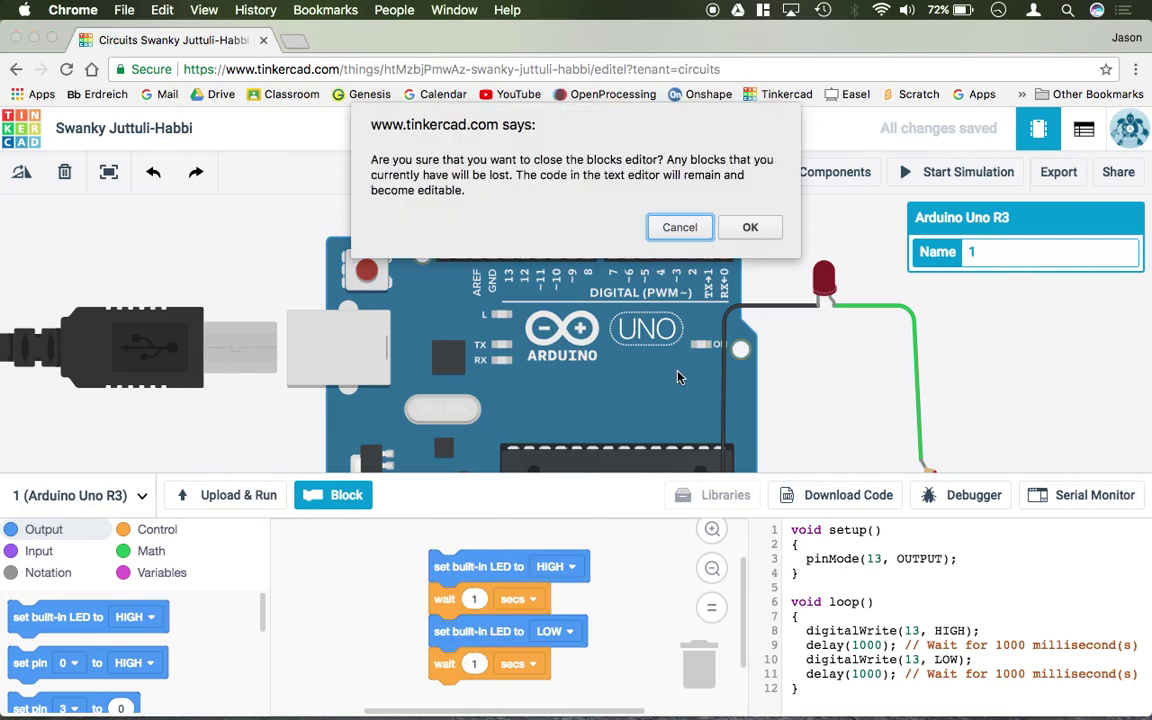
left_click(778, 229)
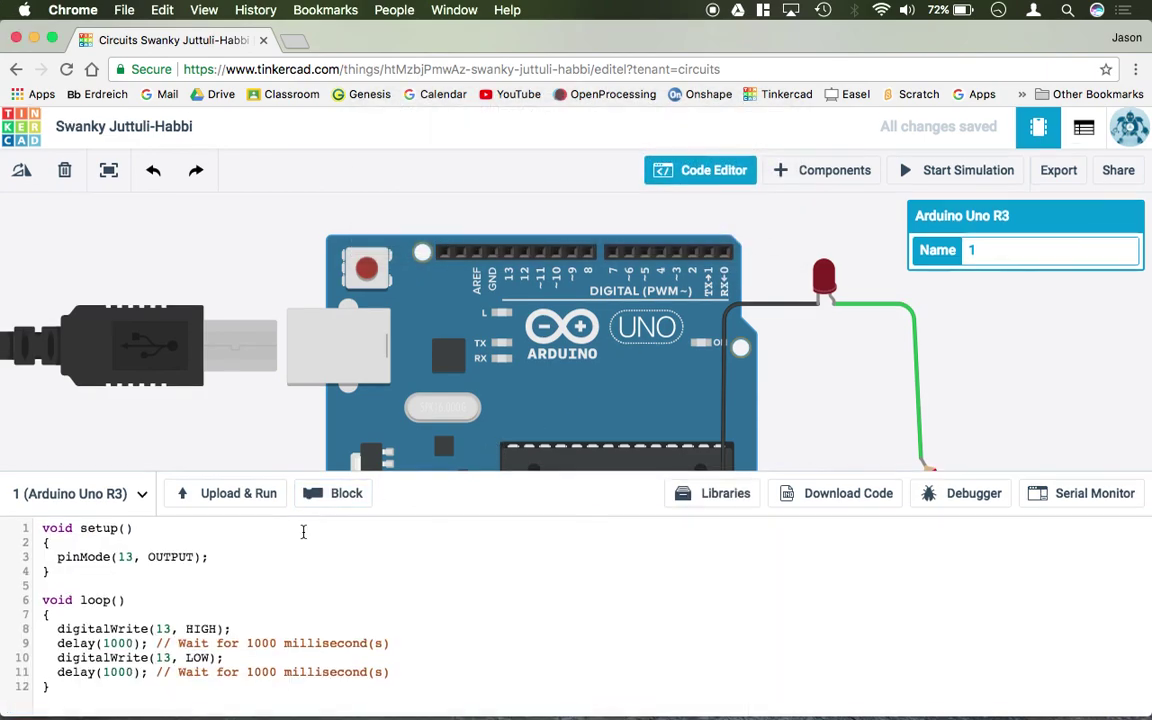